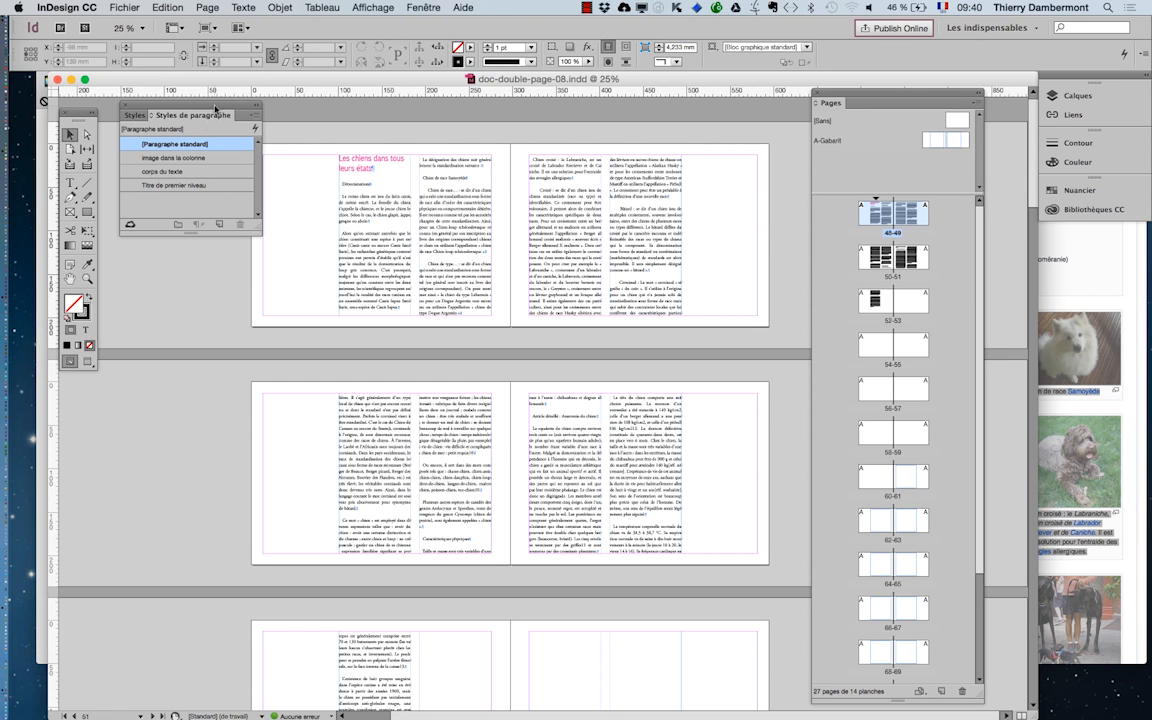
Import terrier_dog.psd and place it at about 5% scale on the pasteboard beside the first spread.
drag(214, 109, 709, 374)
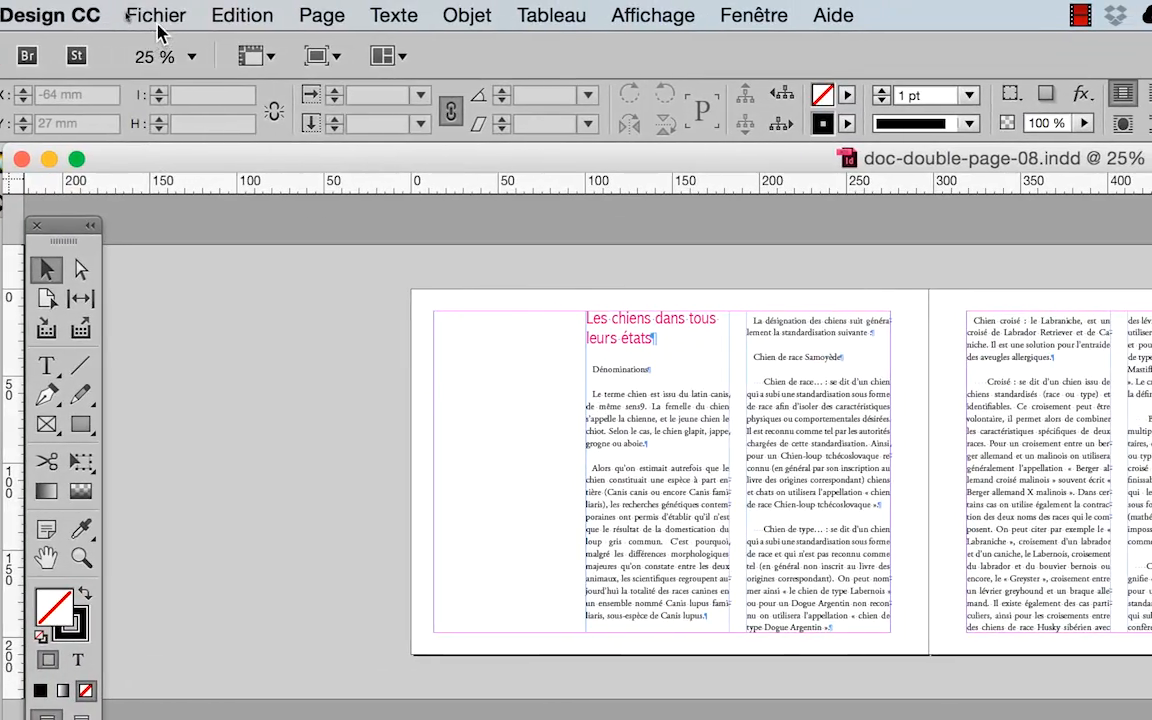
click(156, 18)
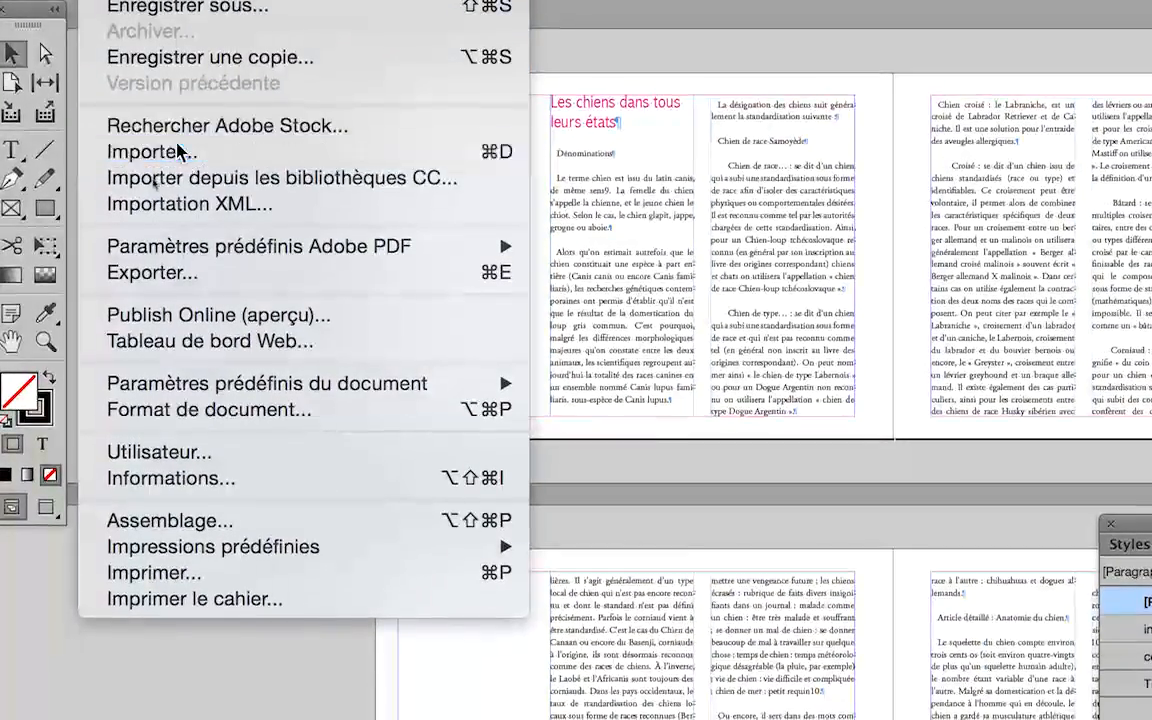
click(178, 150)
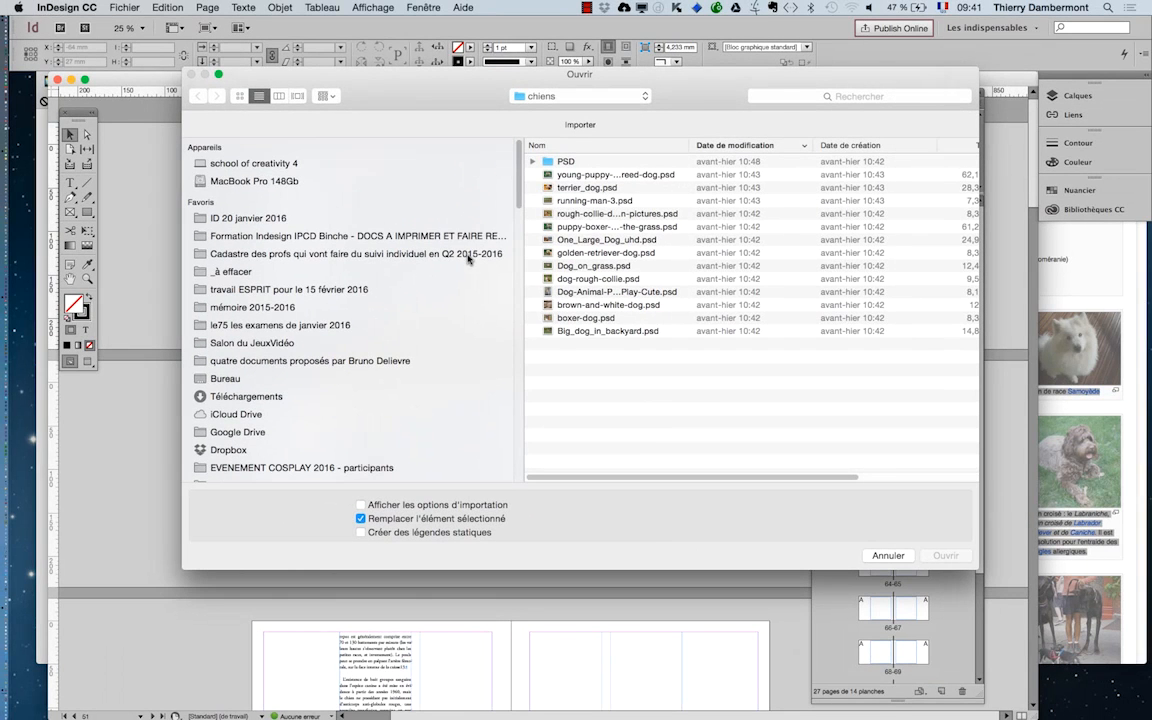
click(681, 107)
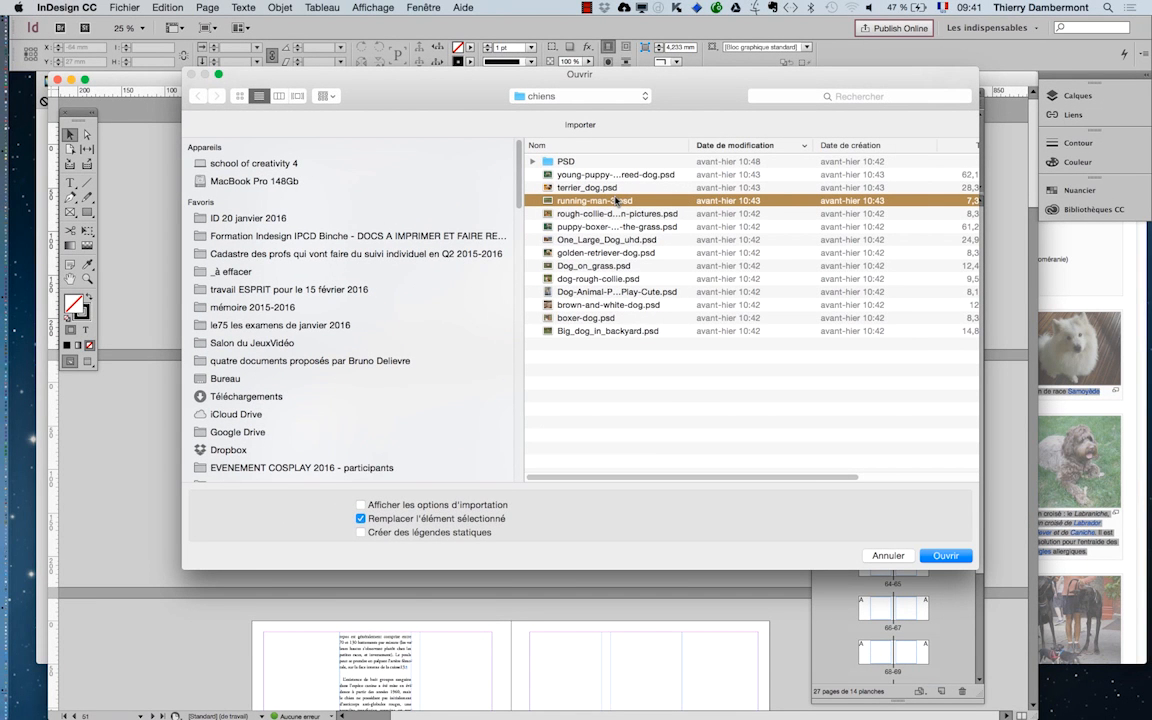
click(562, 185)
click(946, 556)
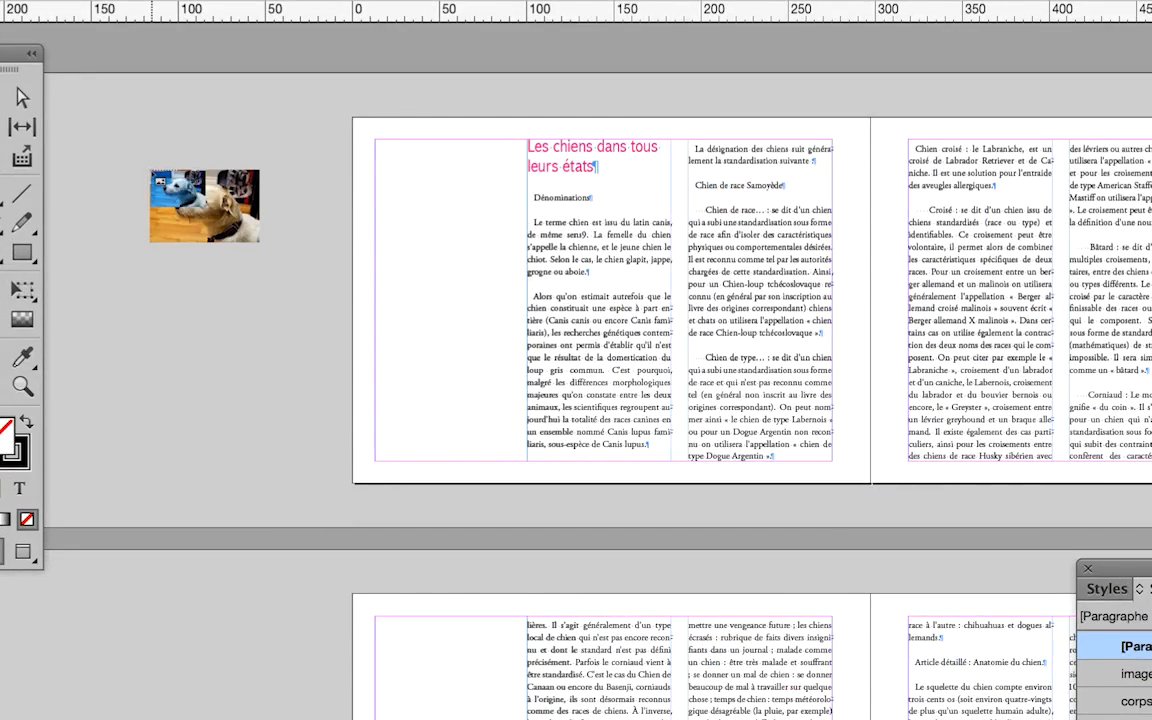
drag(151, 170, 274, 276)
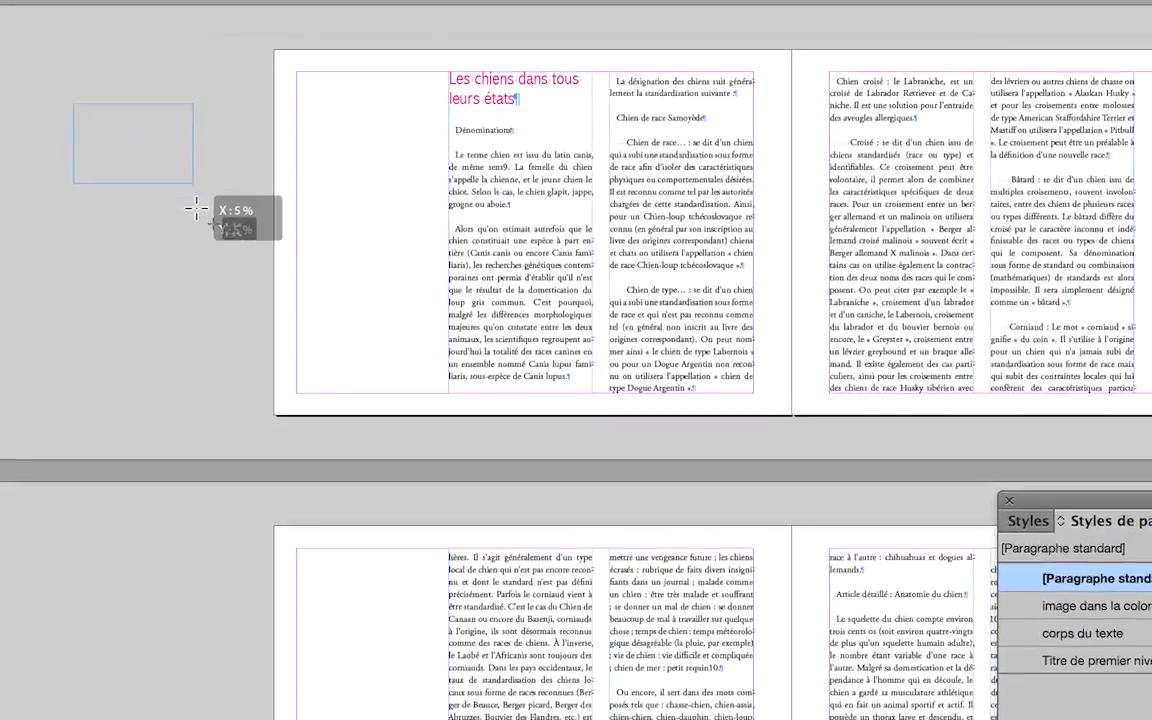
drag(196, 210, 200, 215)
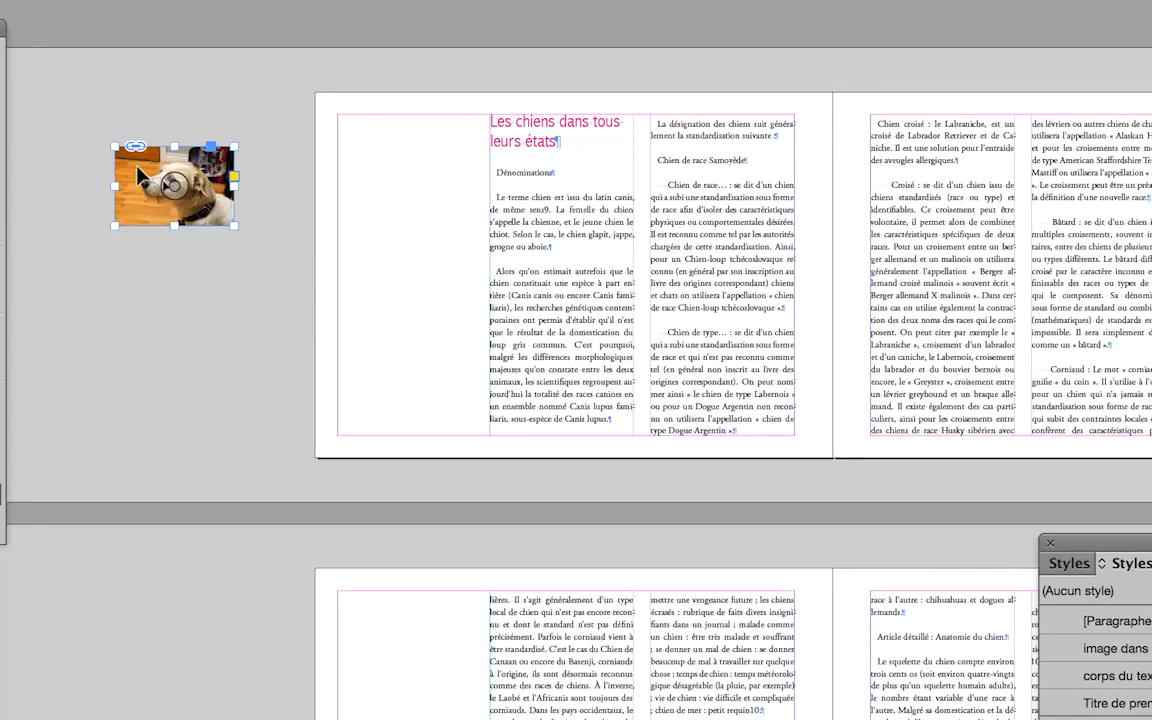
Move the dog photo over the two text columns of the first page and enlarge it to about 152 × 101 mm with Free Transform.
drag(204, 186, 569, 267)
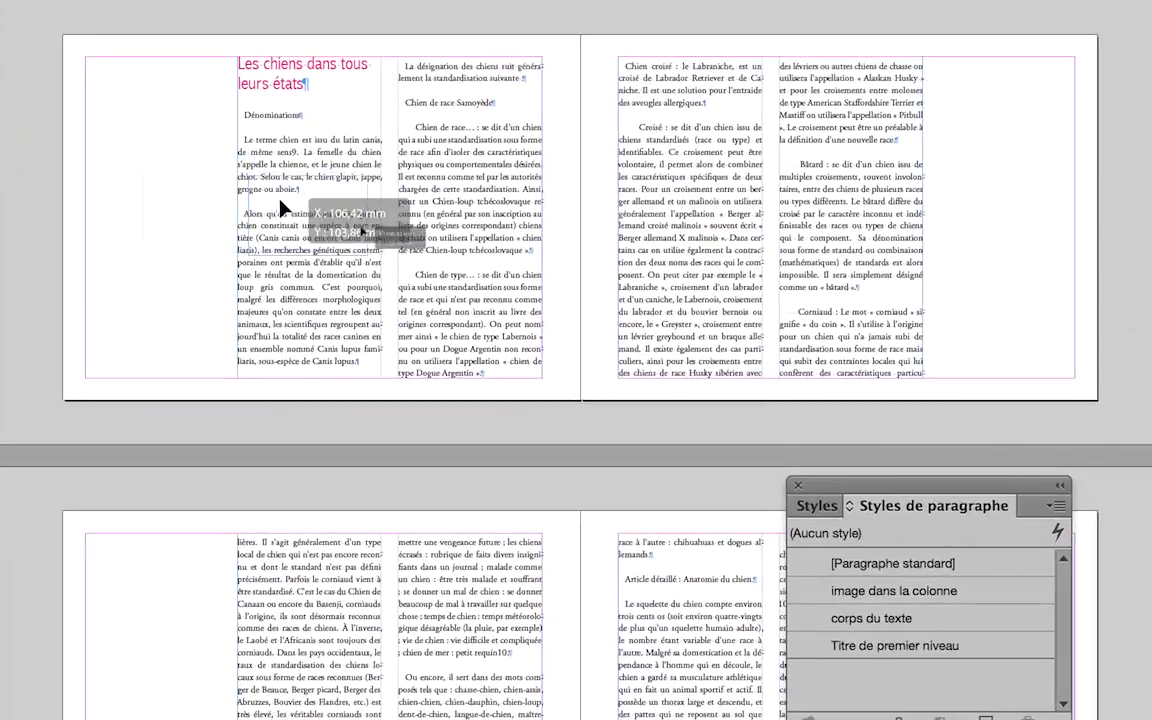
drag(300, 210, 310, 210)
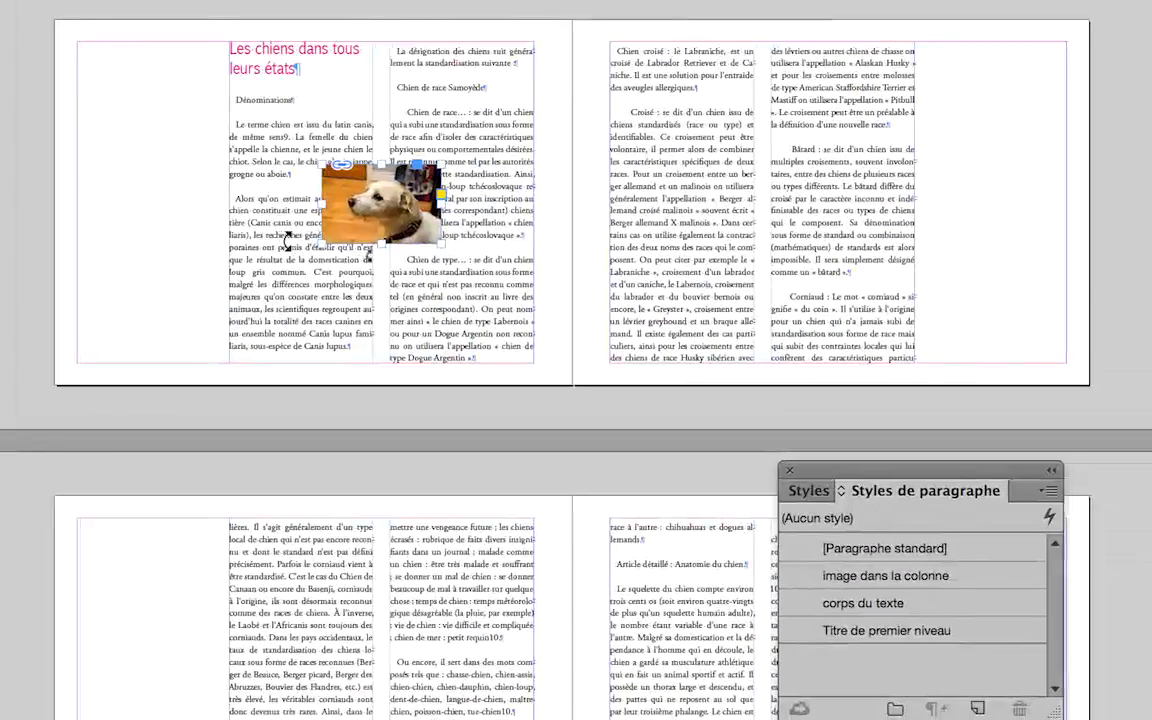
mouse_move(296, 241)
mouse_down()
mouse_move(300, 232)
mouse_move(288, 265)
mouse_move(246, 270)
mouse_move(229, 290)
mouse_move(282, 255)
mouse_up()
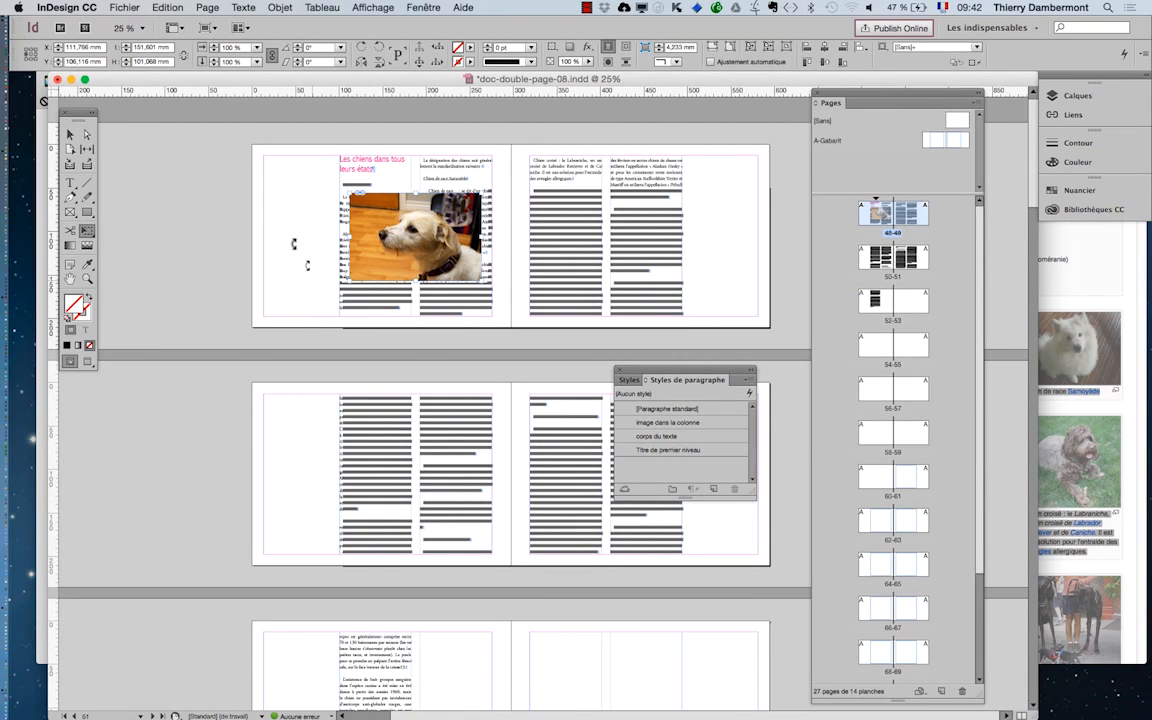
Deselect and reselect the dog photo, and shrink it to about 81 × 54 mm with Free Transform.
click(70, 134)
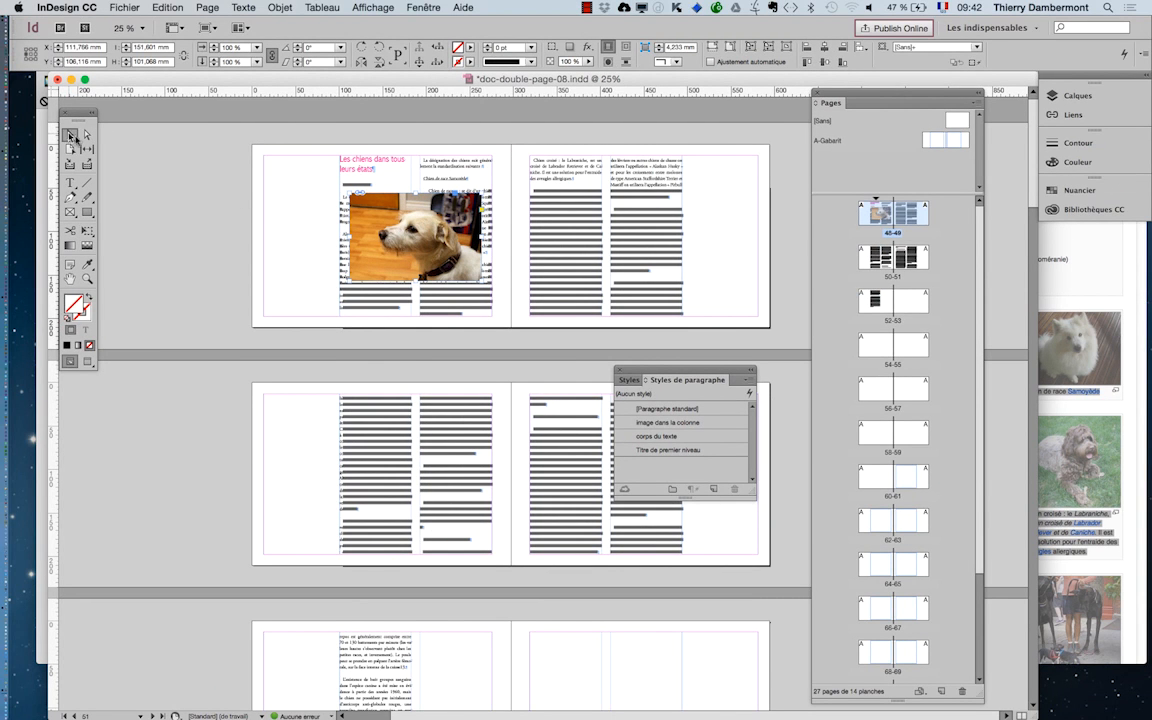
click(239, 208)
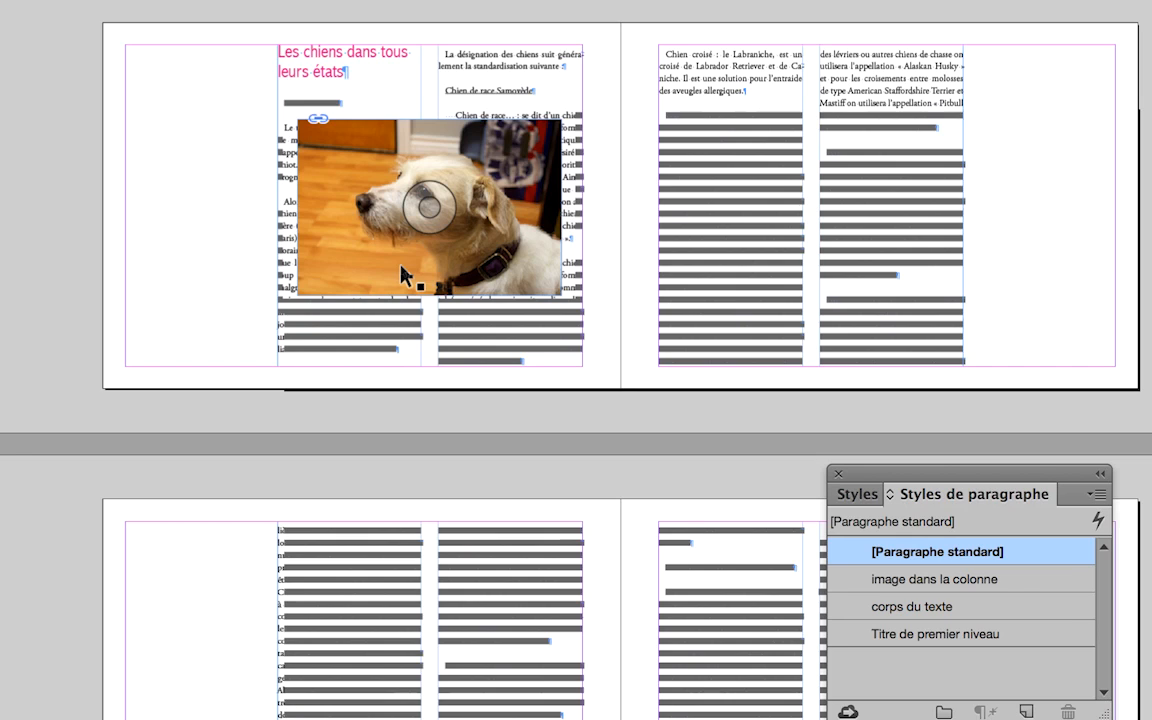
click(400, 267)
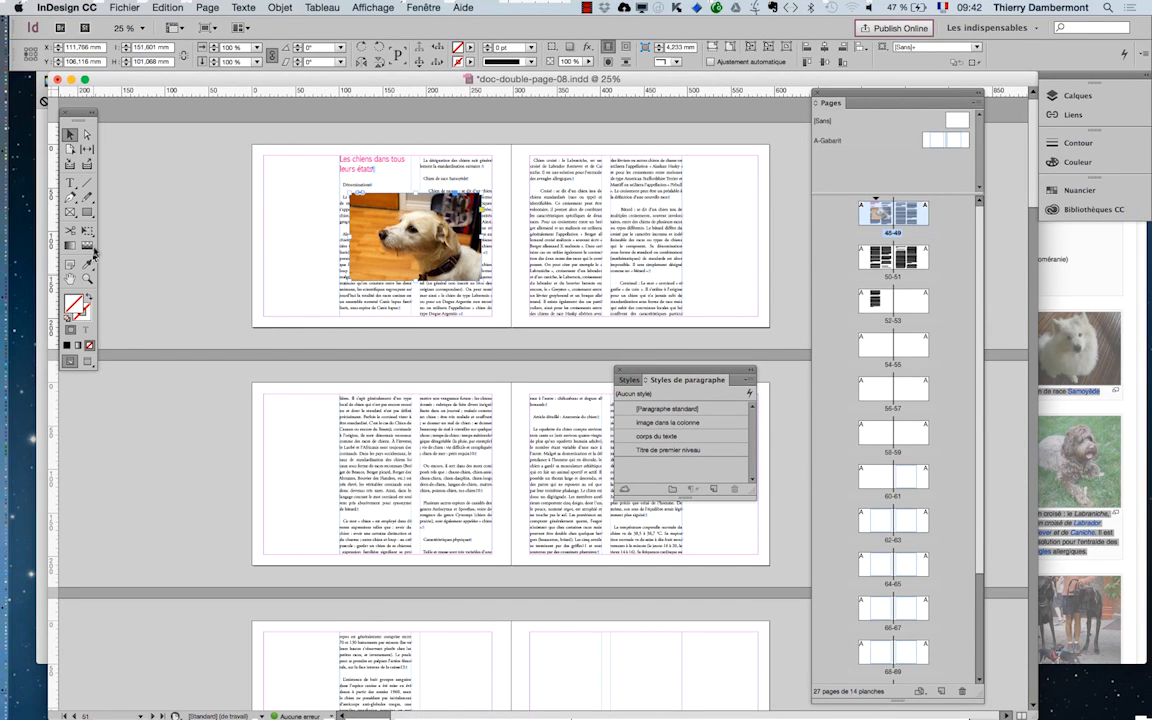
click(87, 230)
drag(360, 274, 382, 261)
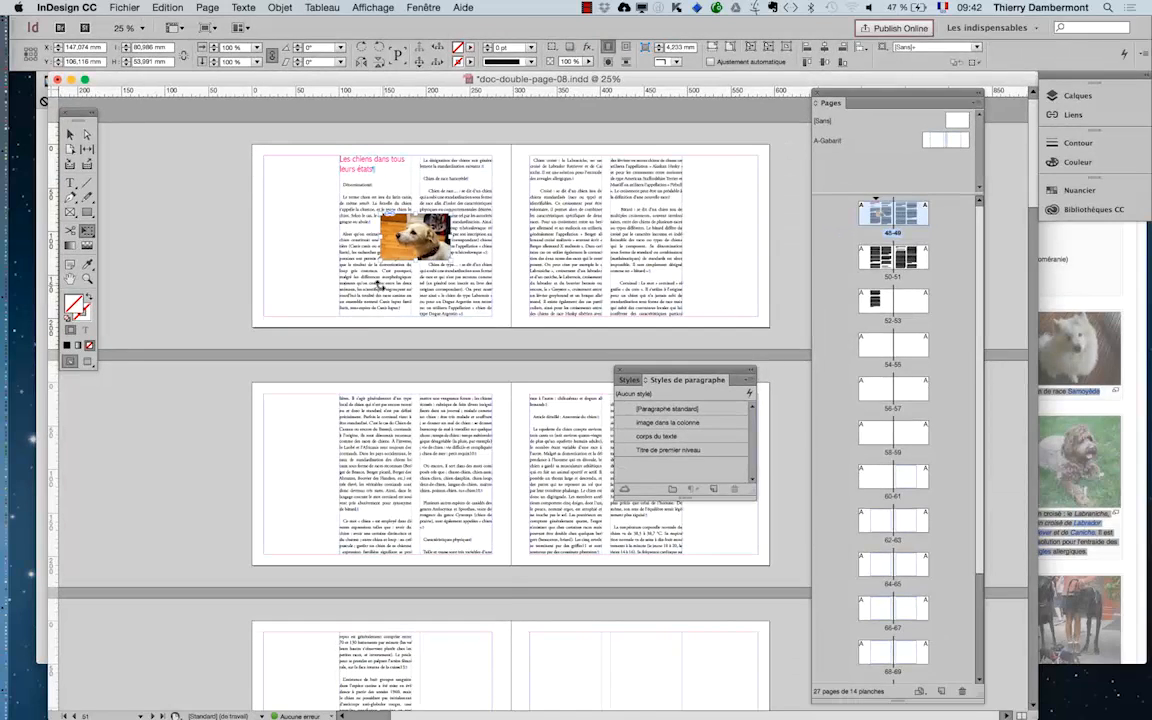
Show the text wrap settings (Habillage de texte) and park their floating window clear of the first spread.
click(424, 8)
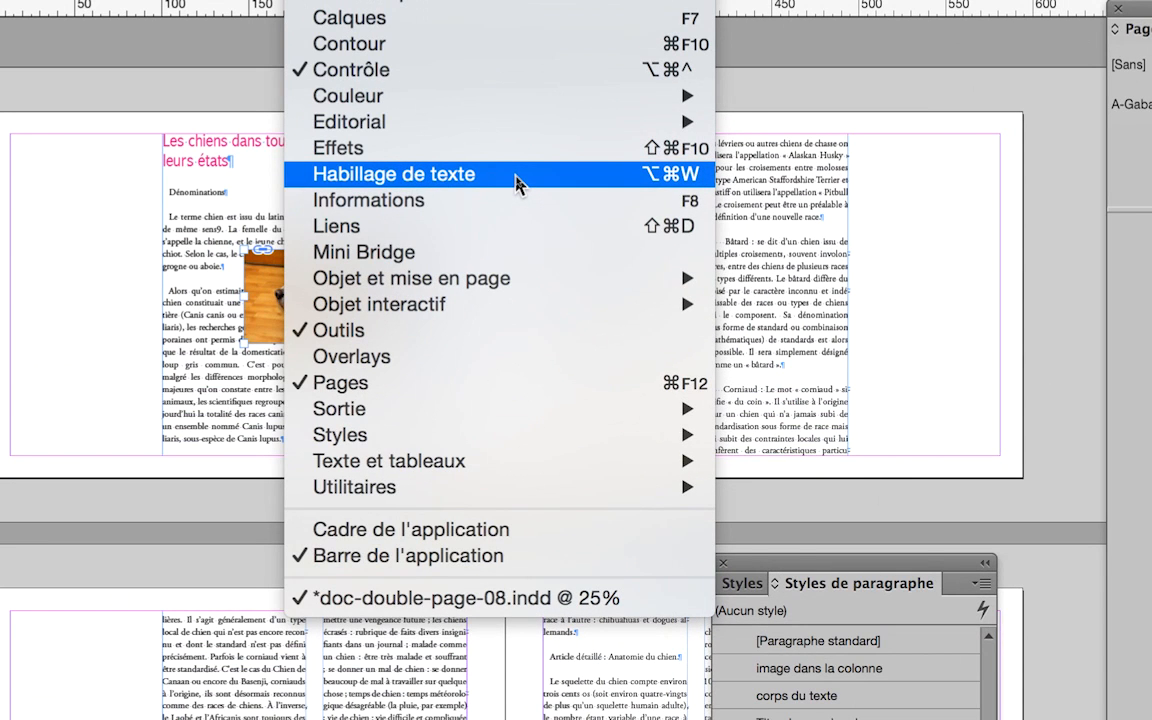
click(518, 183)
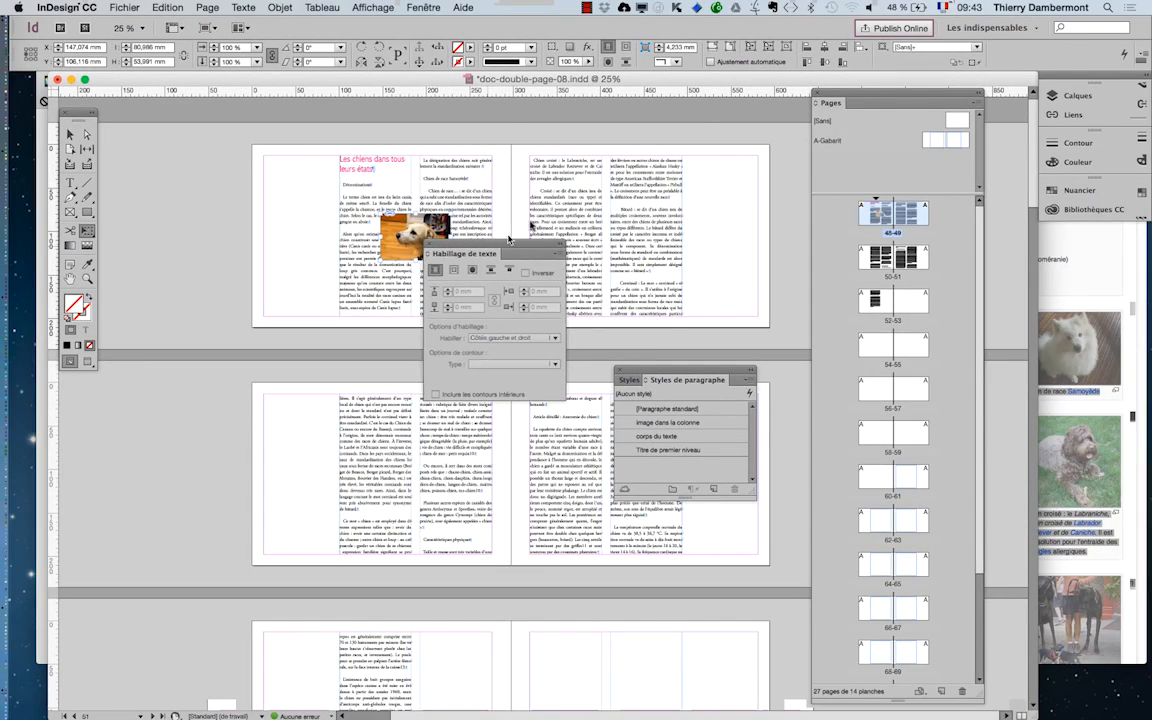
drag(508, 240, 597, 118)
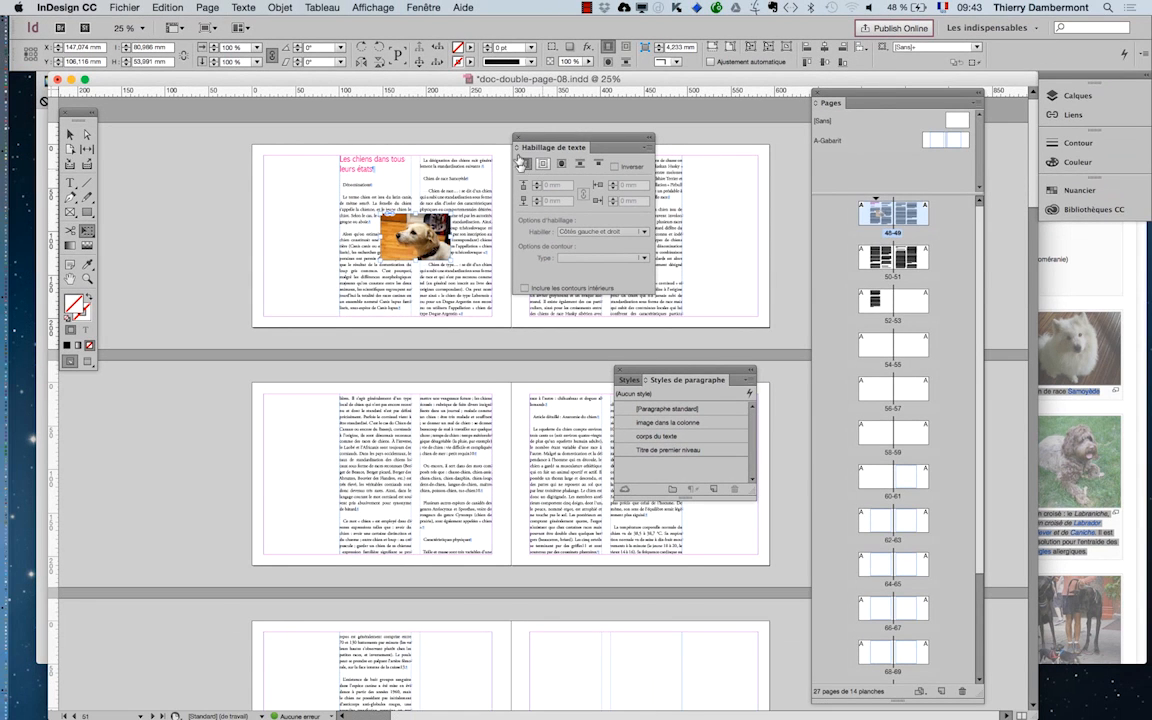
drag(532, 97, 192, 385)
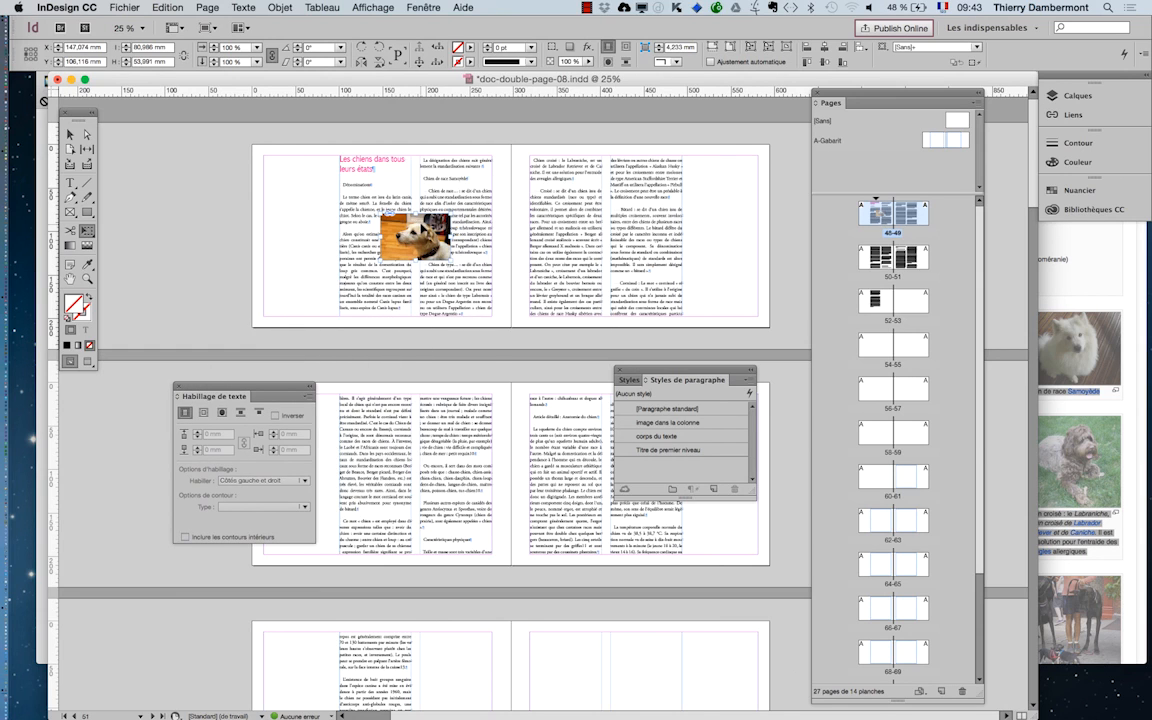
View the dog photo at 125% and move the floating text wrap and paragraph style windows clear of it.
key(super+plus)
key(super+plus)
key(super+plus)
key(super+plus)
key(super+plus)
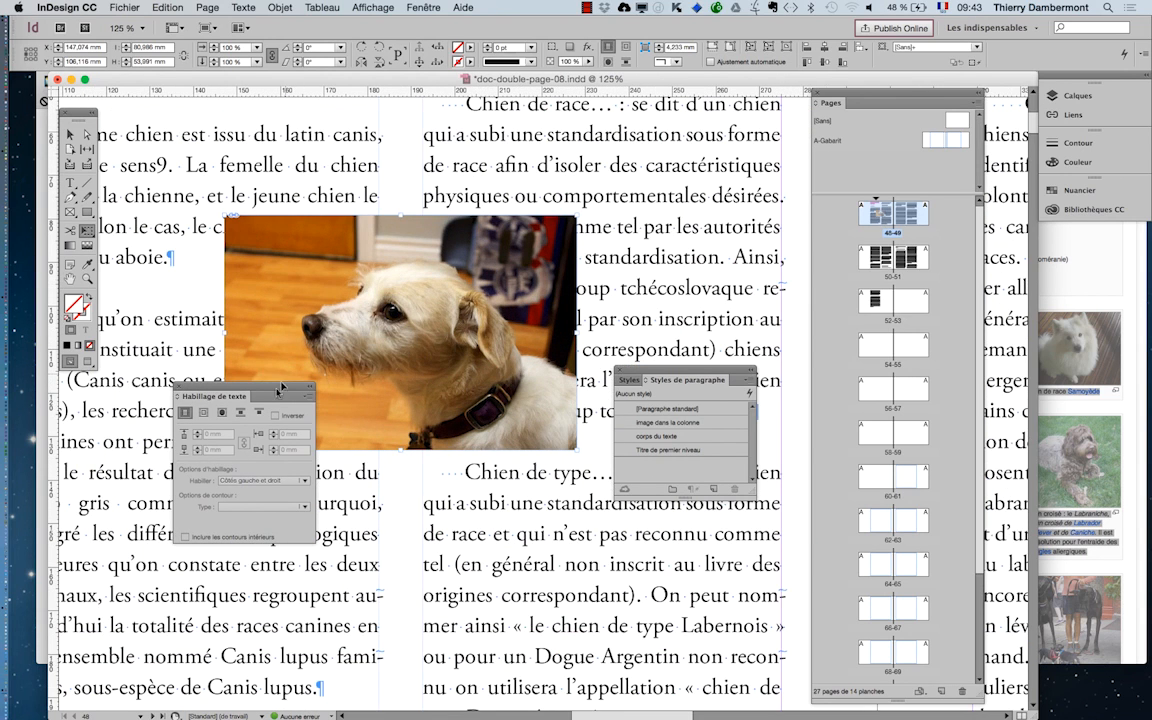
drag(273, 389, 210, 556)
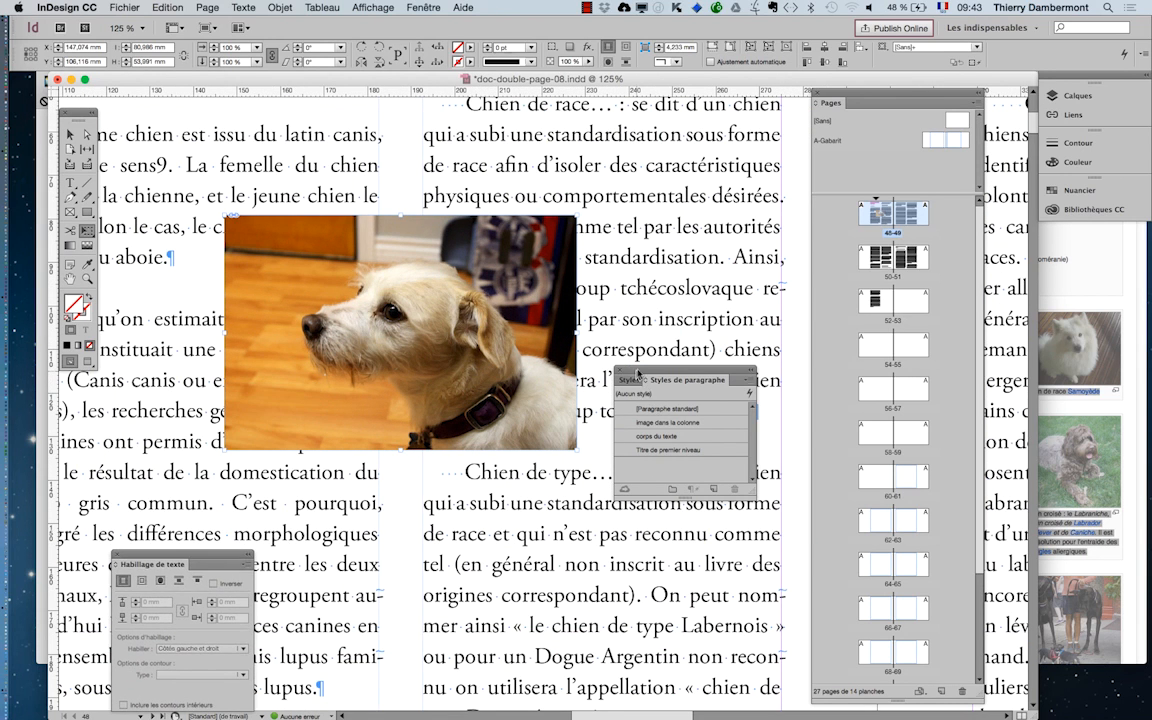
drag(637, 372, 708, 565)
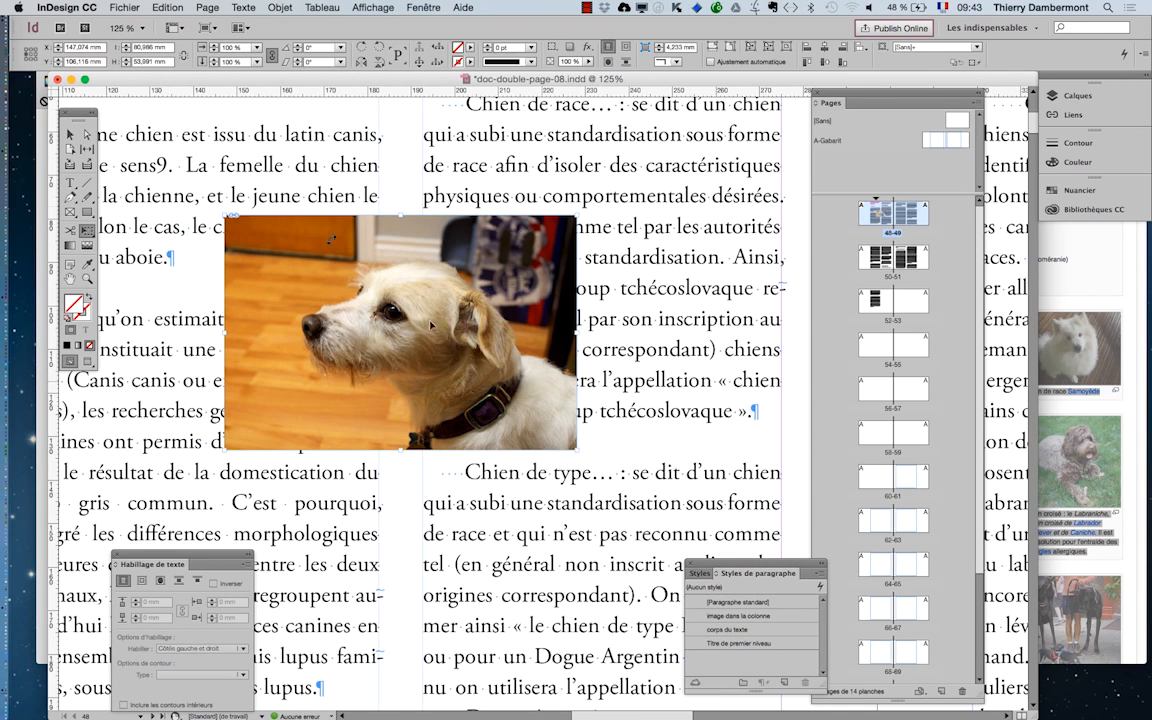
Select the photo content inside its frame with the Selection tool.
click(70, 133)
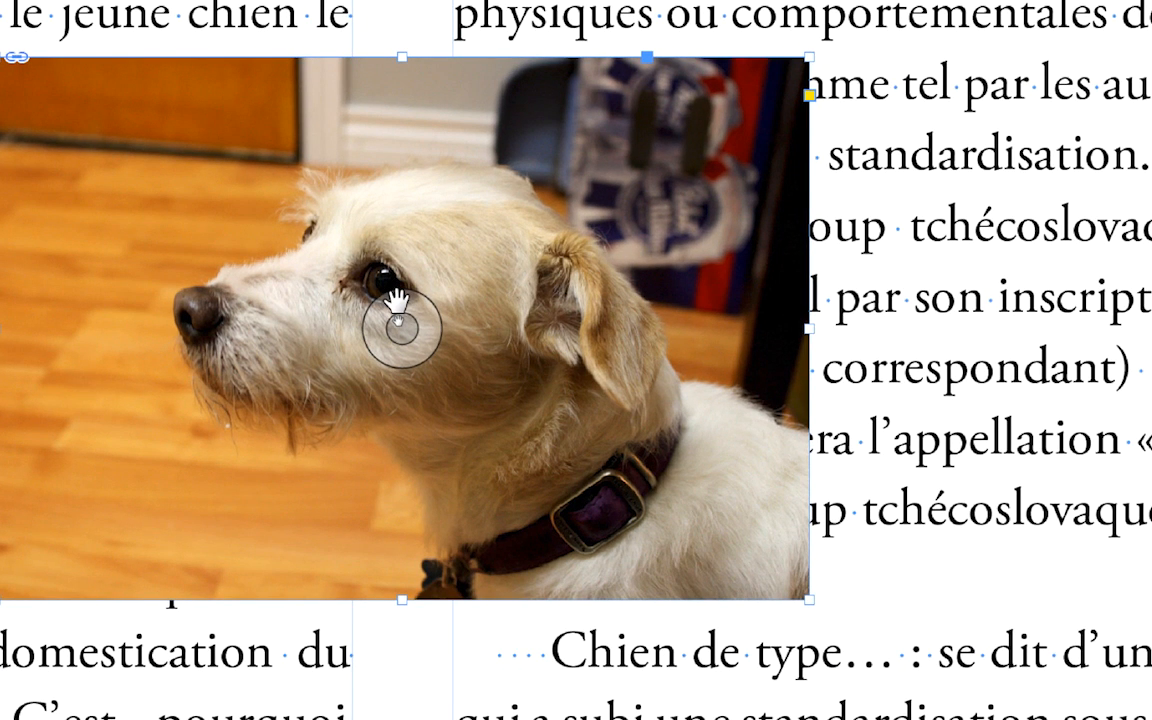
click(397, 300)
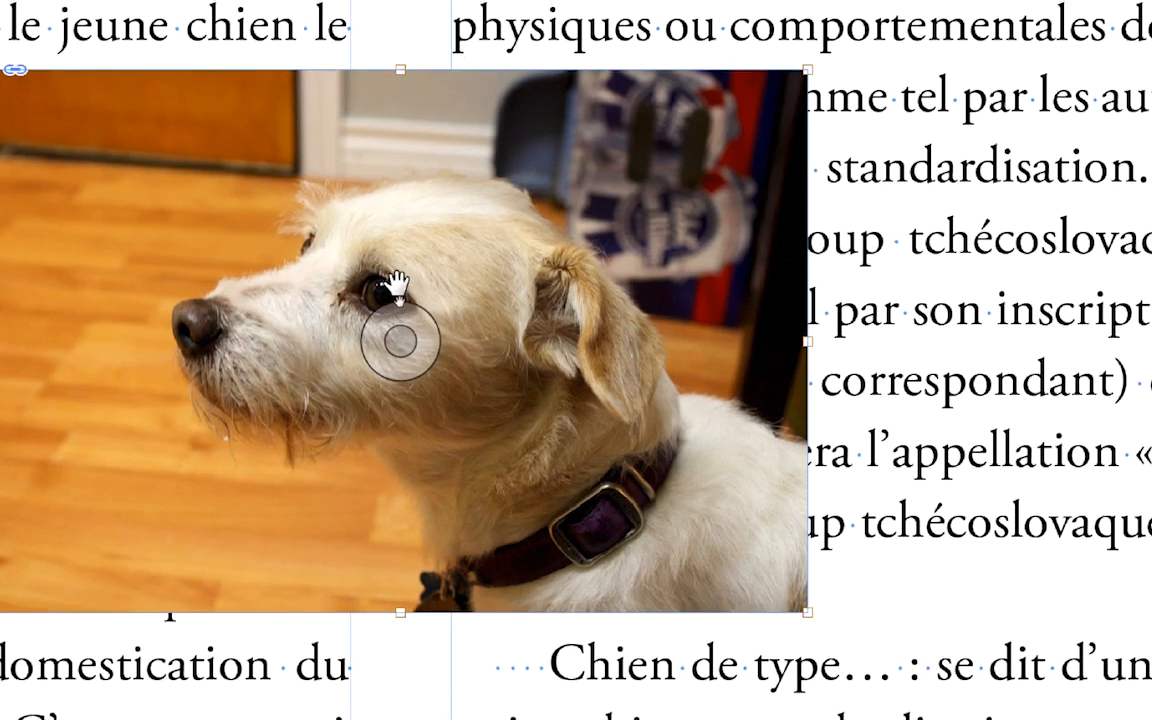
scroll(397, 250, down, 1)
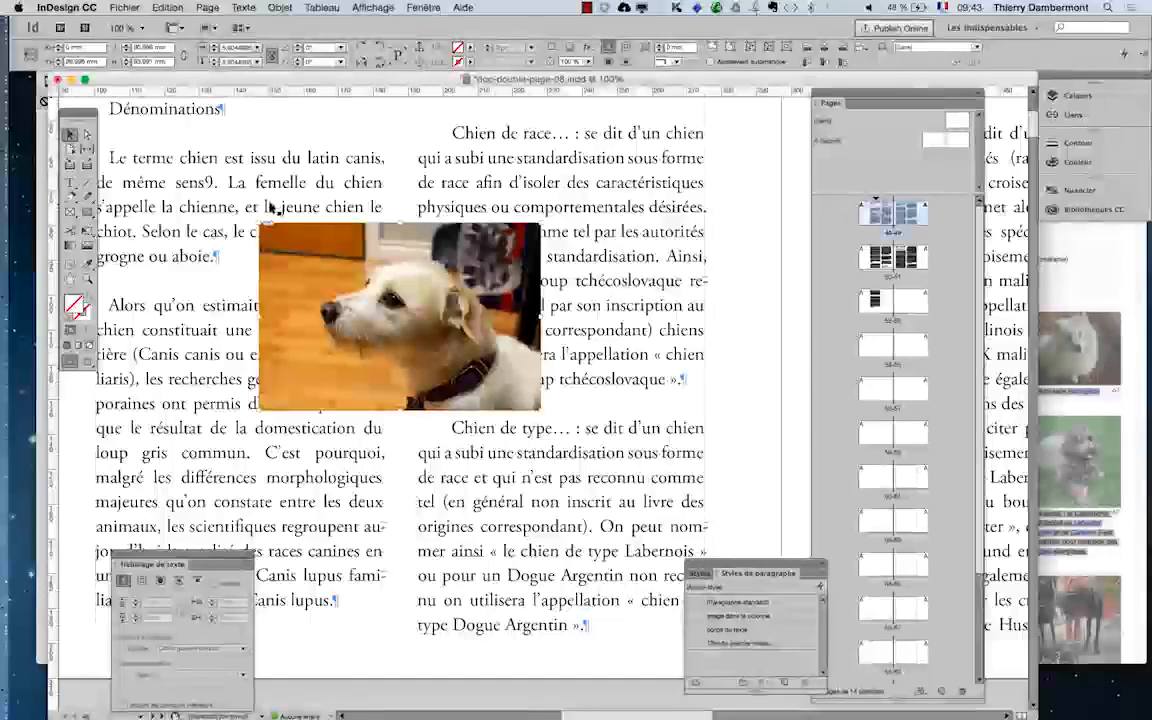
Reposition the floating toolbox, deselect the photo content and select the dog photo's frame instead.
drag(76, 110, 202, 123)
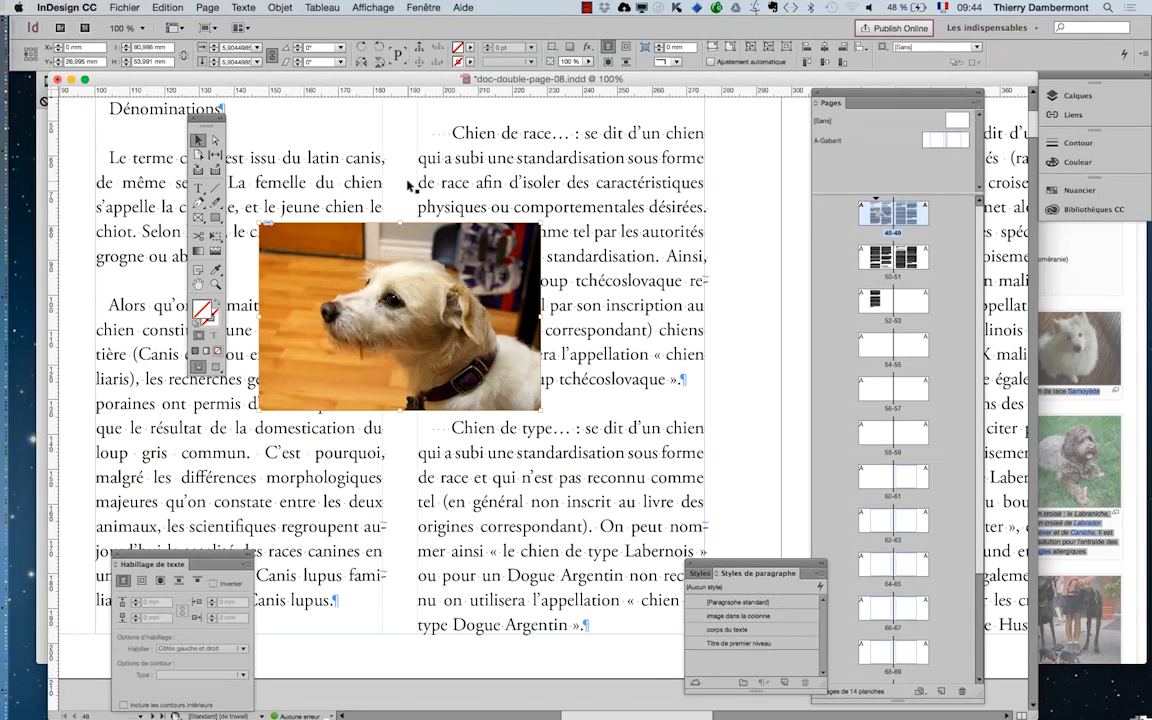
click(1030, 481)
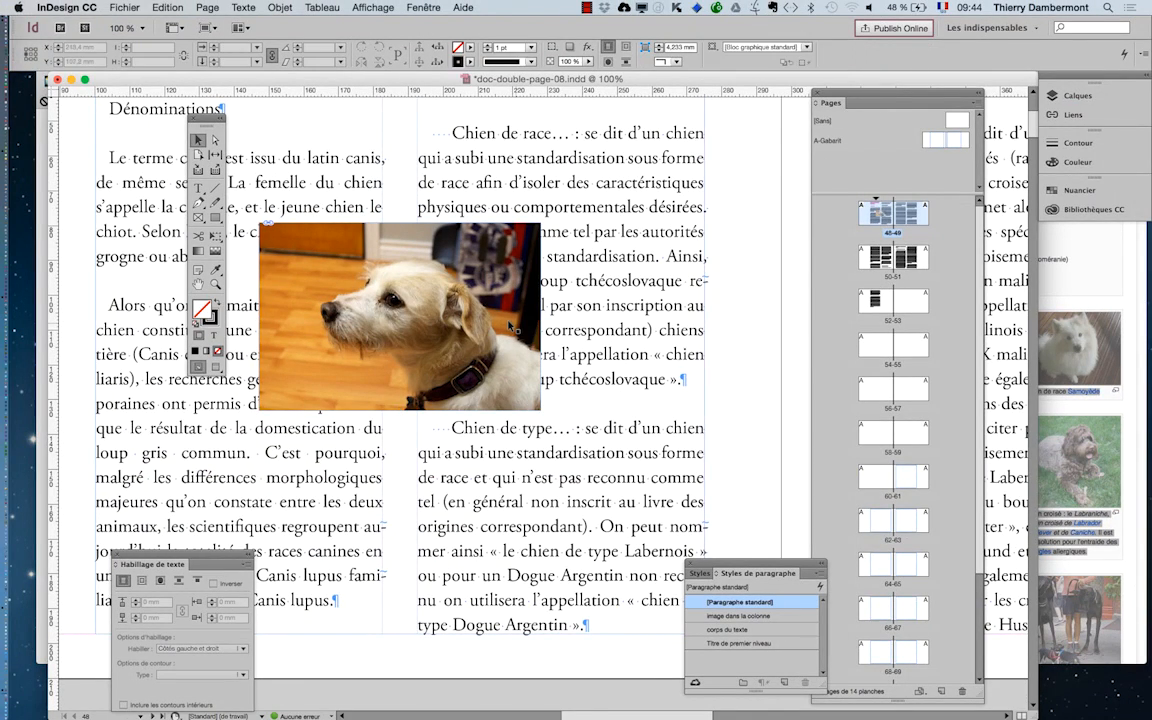
click(510, 325)
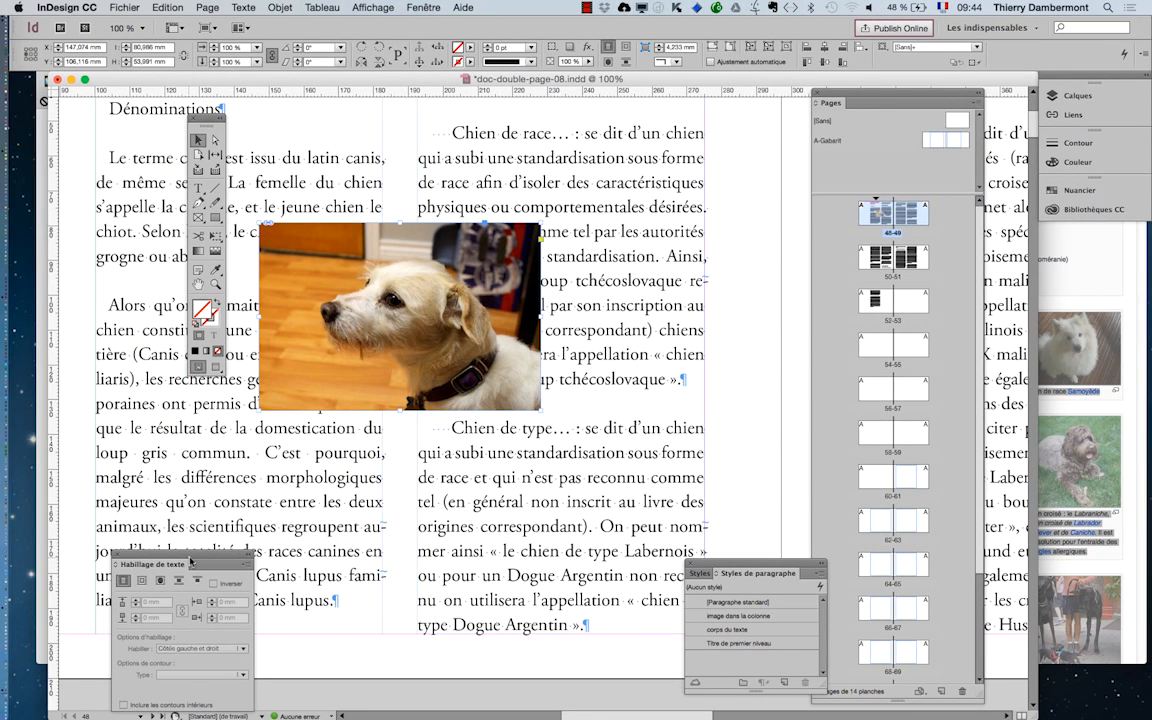
Wrap the text around the dog photo's bounding box with a 4 mm offset on all sides.
drag(224, 557, 715, 211)
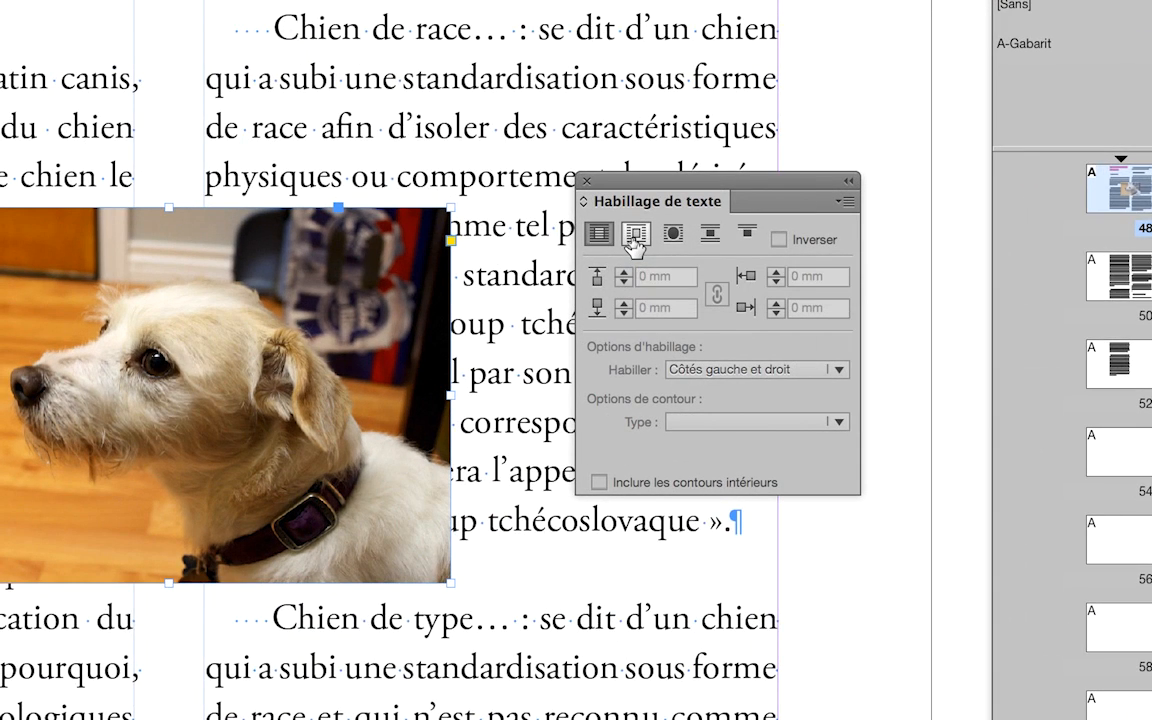
click(633, 241)
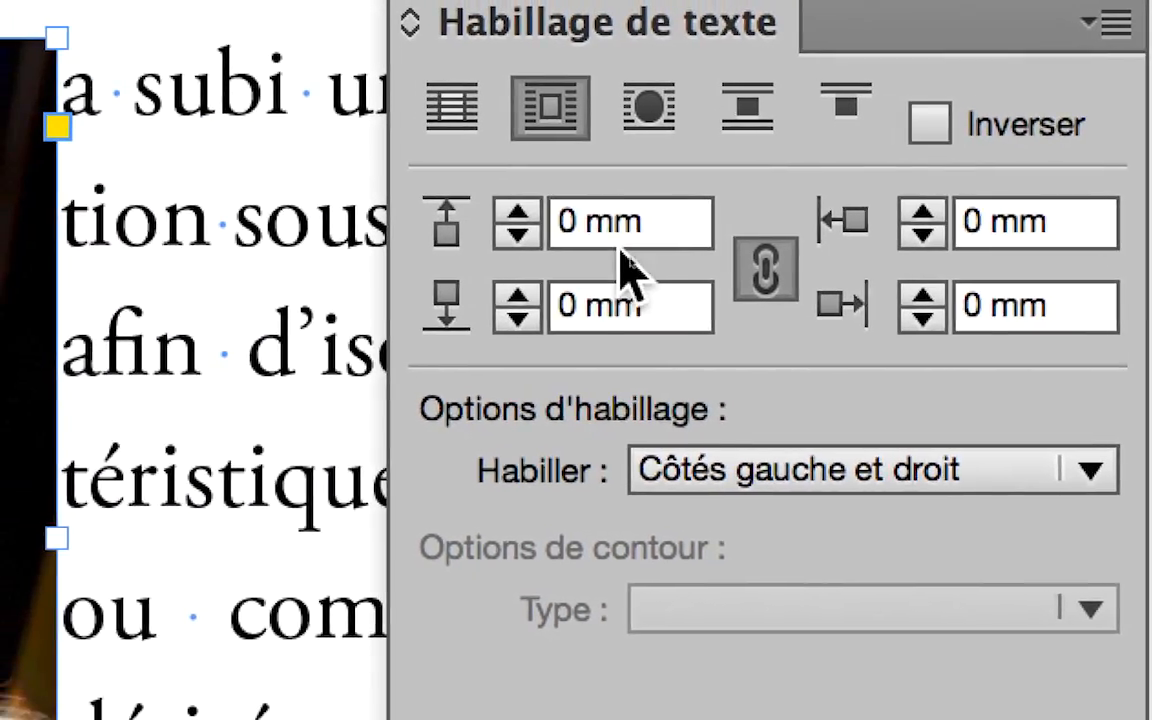
click(518, 212)
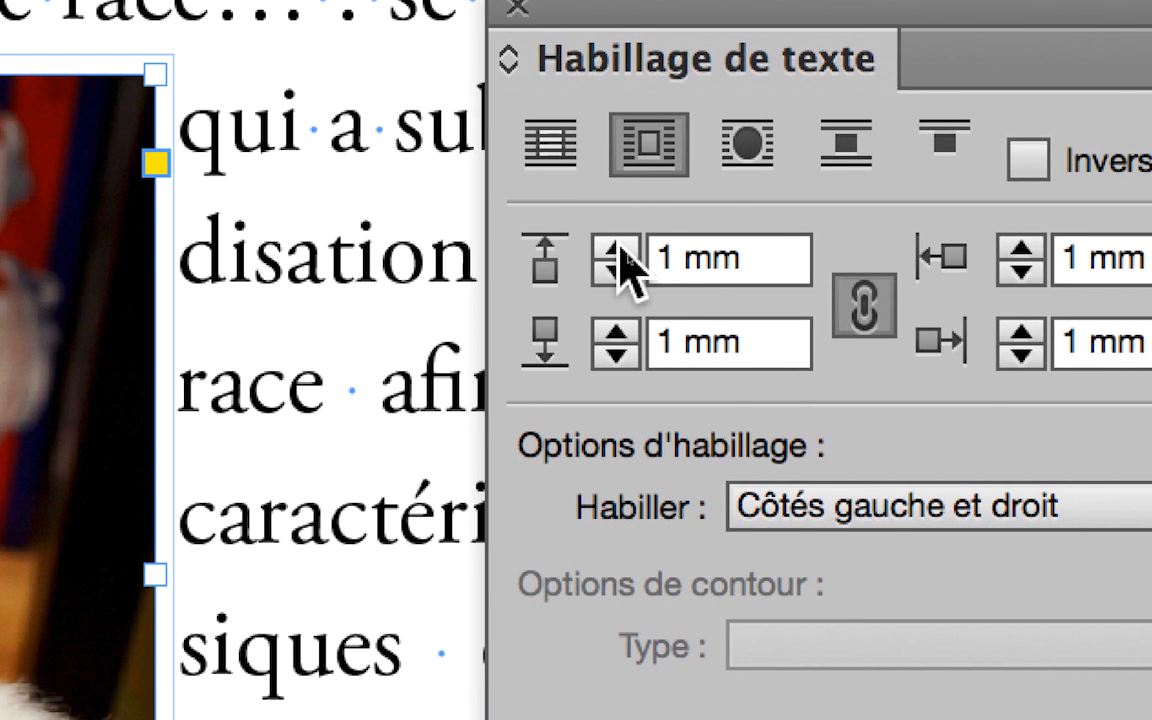
click(620, 250)
click(620, 250)
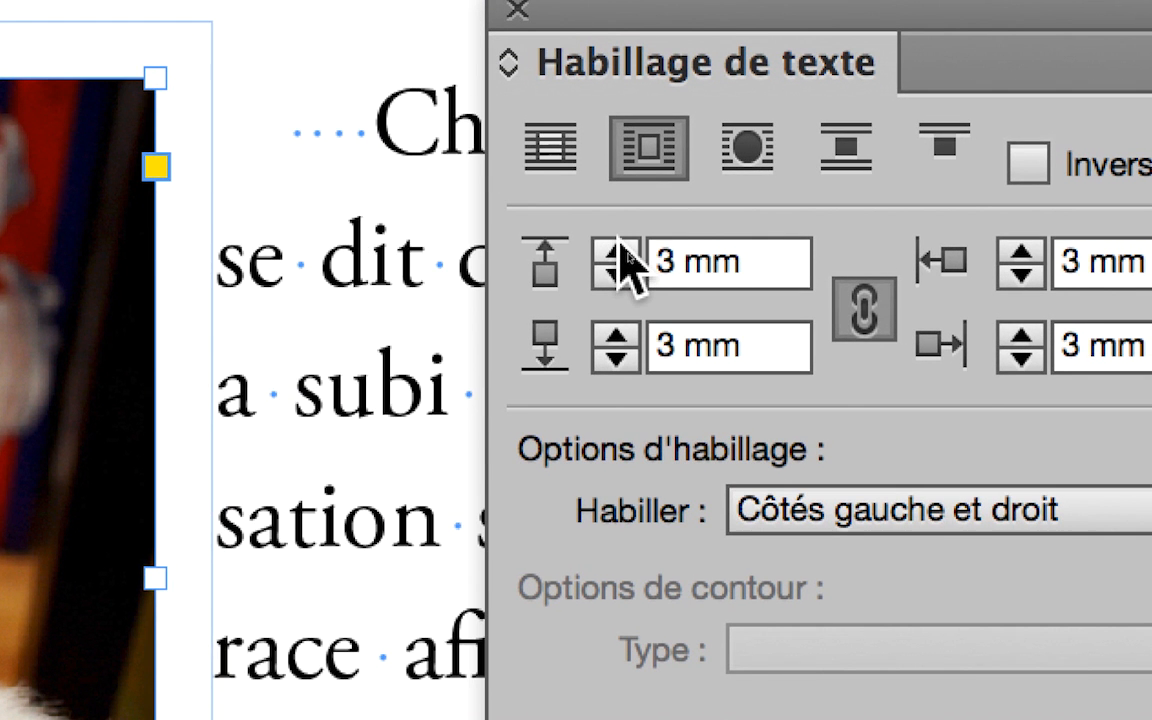
click(620, 250)
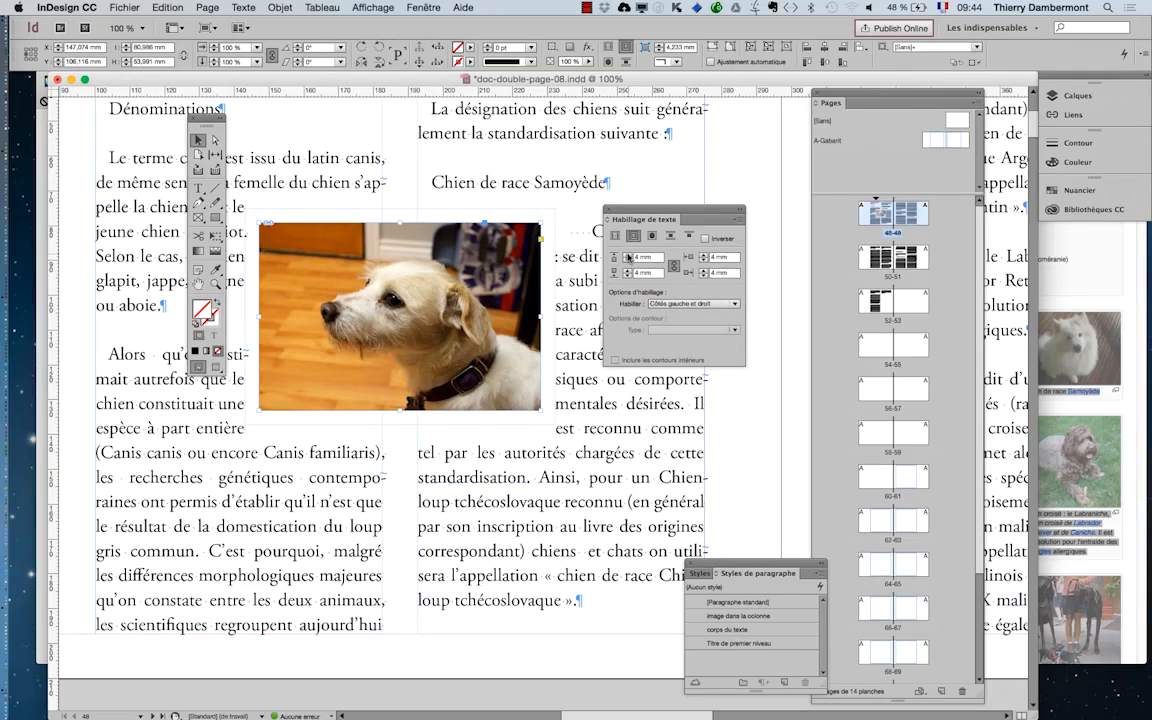
Move the text wrap window and toolbox farther from the photo and set the wrap offset to 5 mm on all sides.
drag(612, 218, 697, 225)
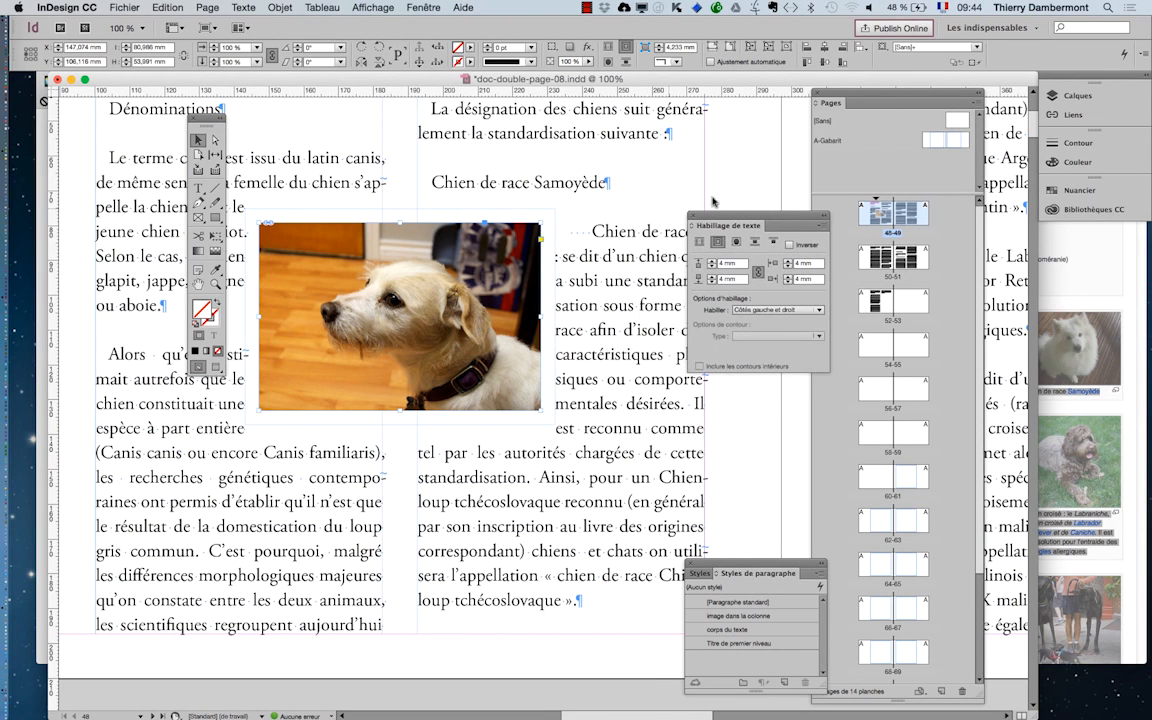
drag(200, 118, 142, 118)
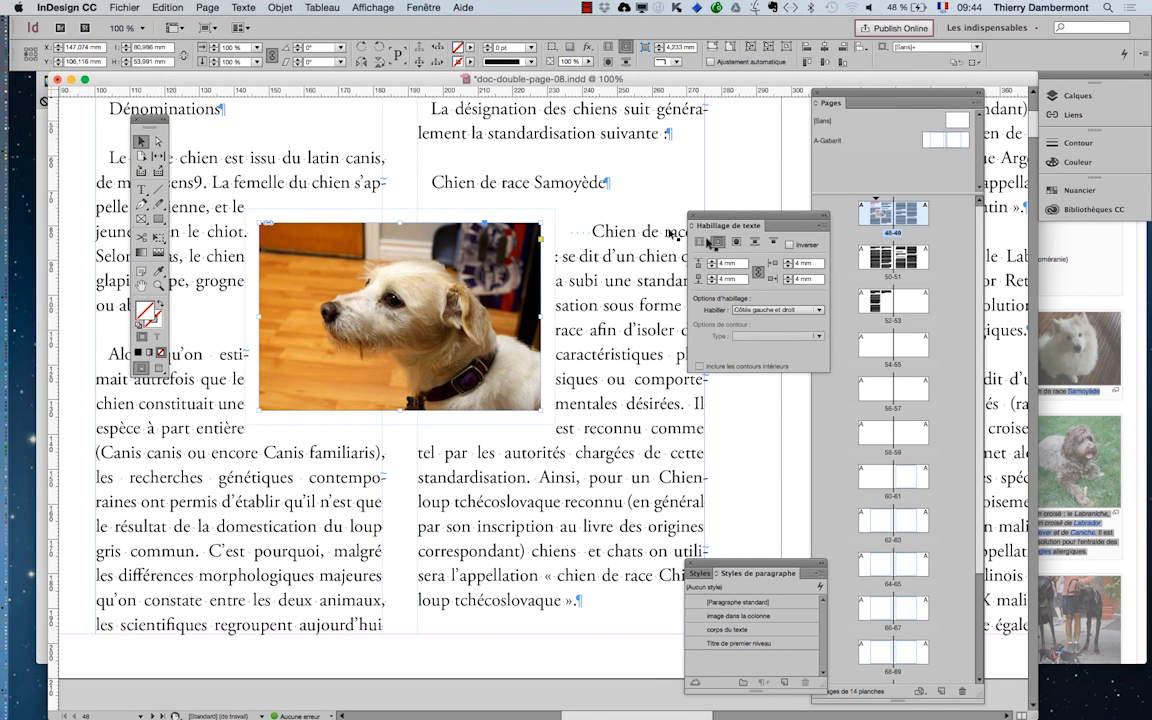
click(711, 260)
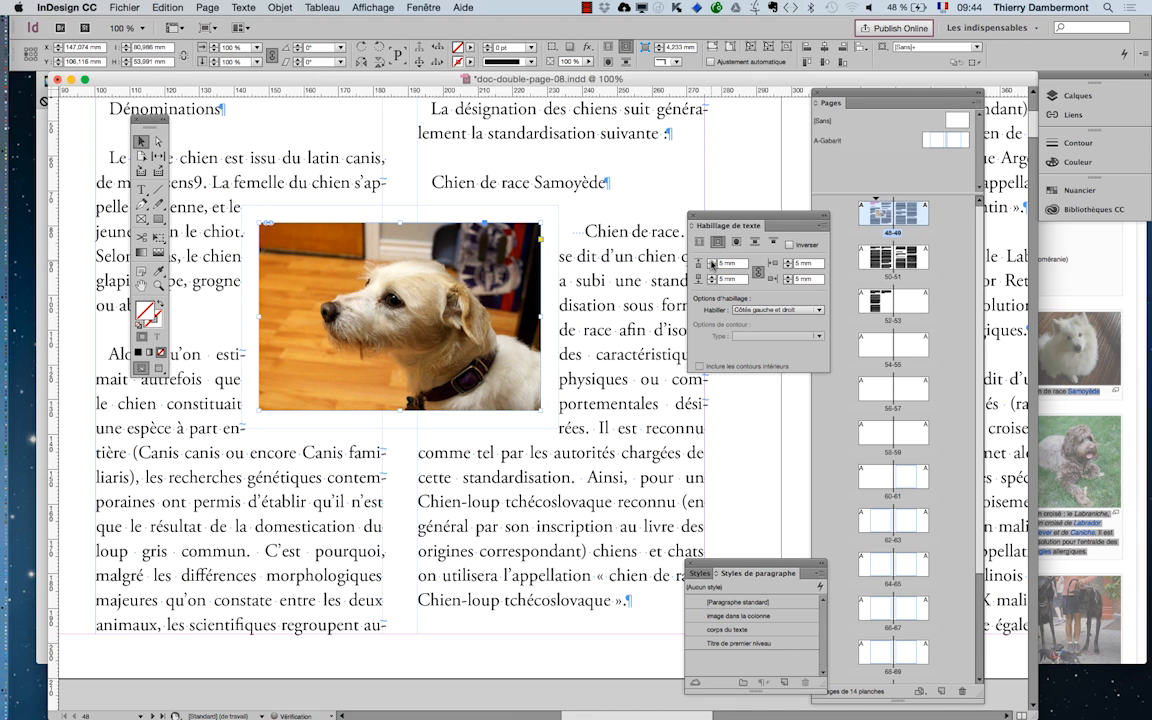
Deselect the dog photo, show the whole spread in Preview mode and move the text wrap window below the pages.
key(super+minus)
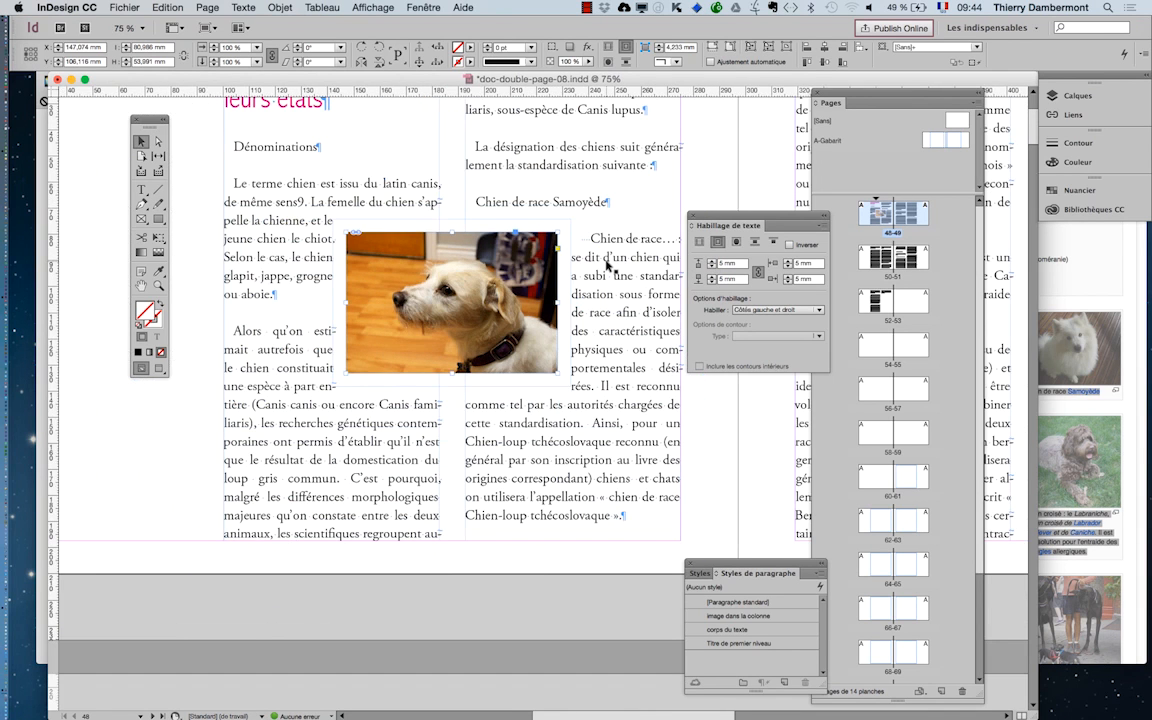
key(super+minus)
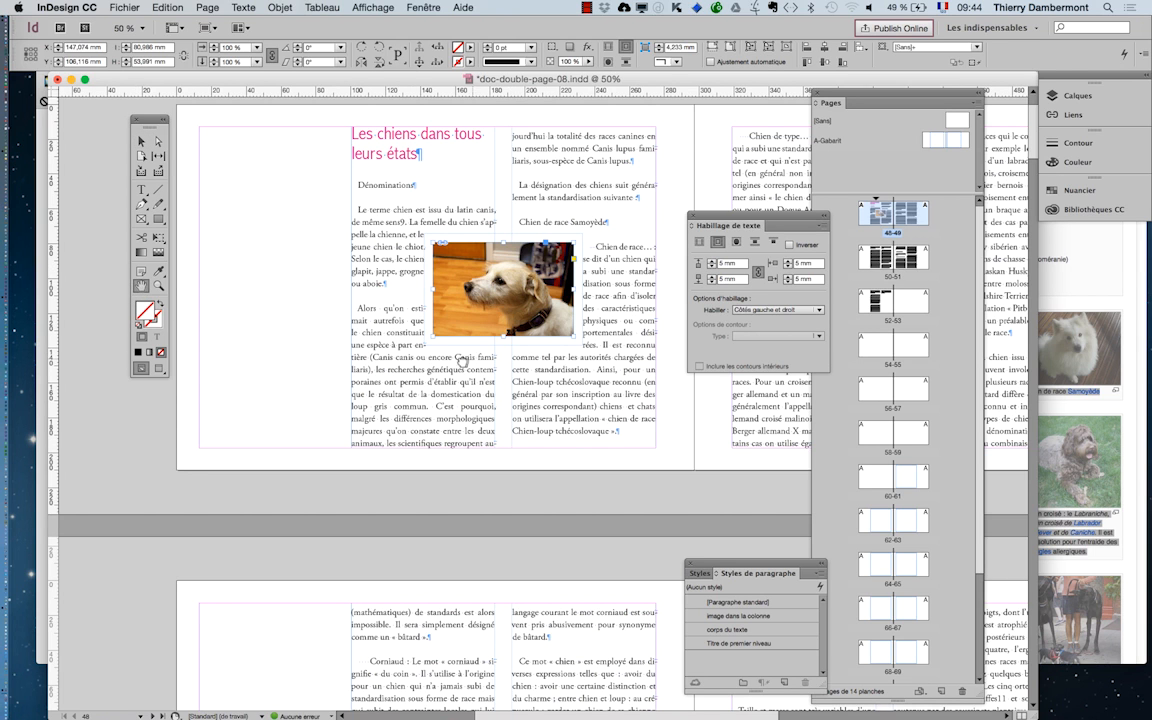
drag(376, 250, 290, 258)
click(141, 142)
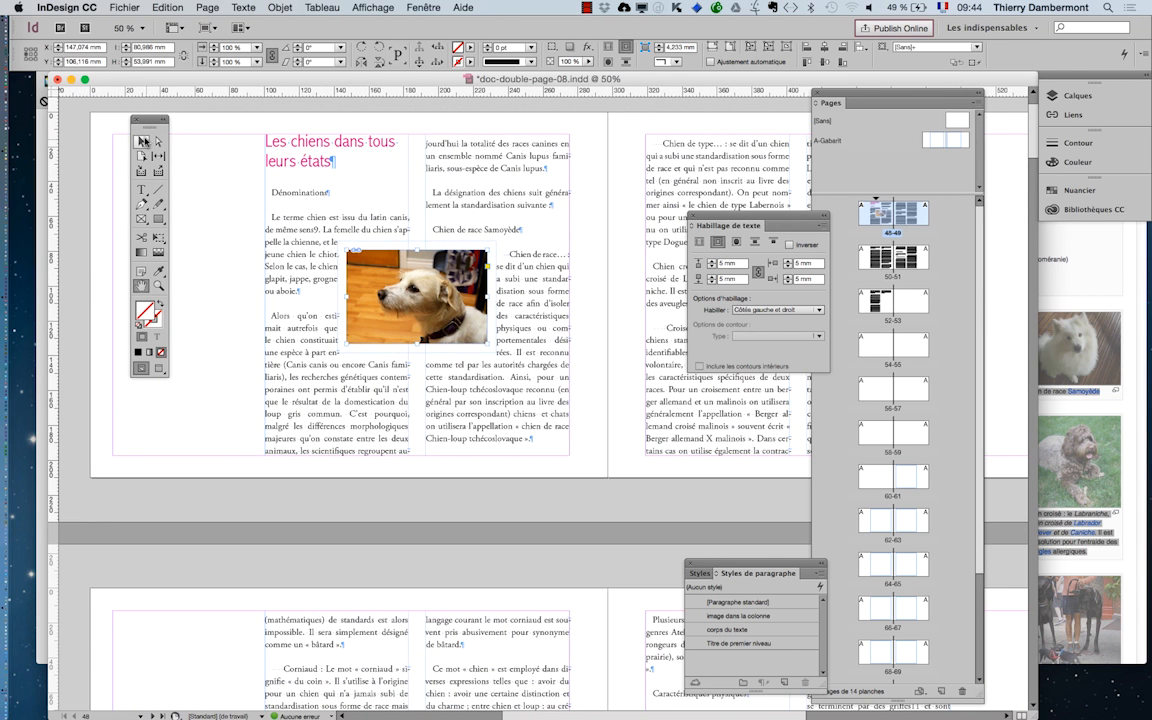
click(82, 183)
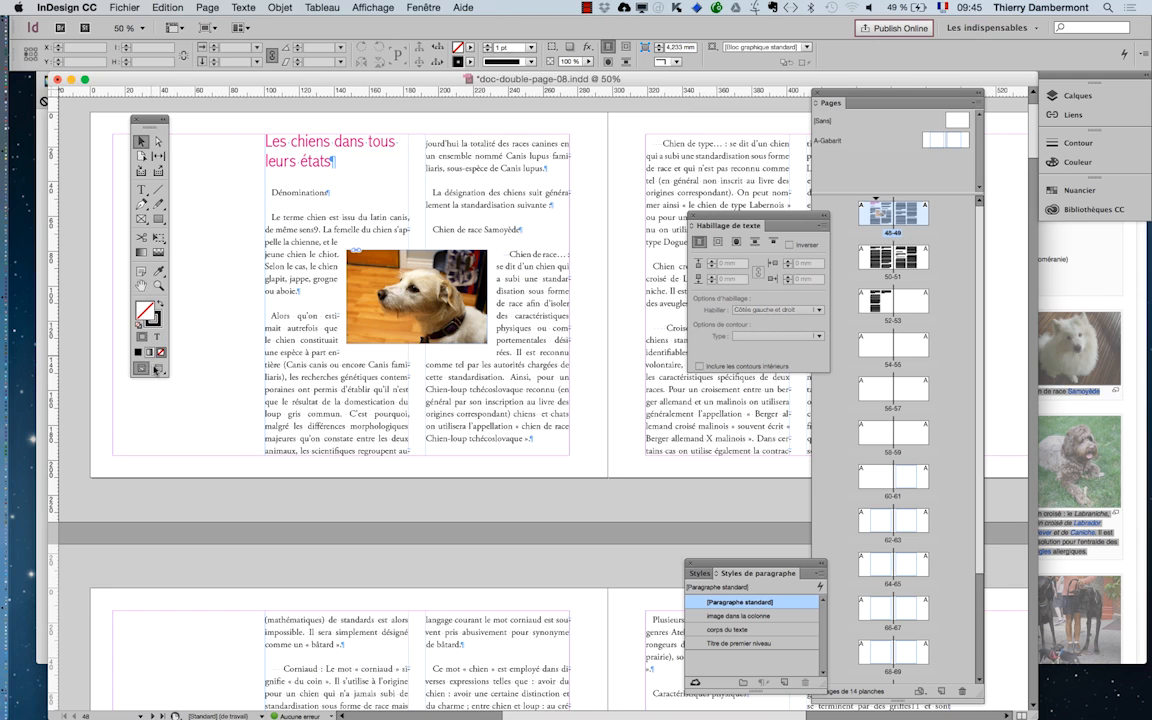
click(139, 325)
click(158, 368)
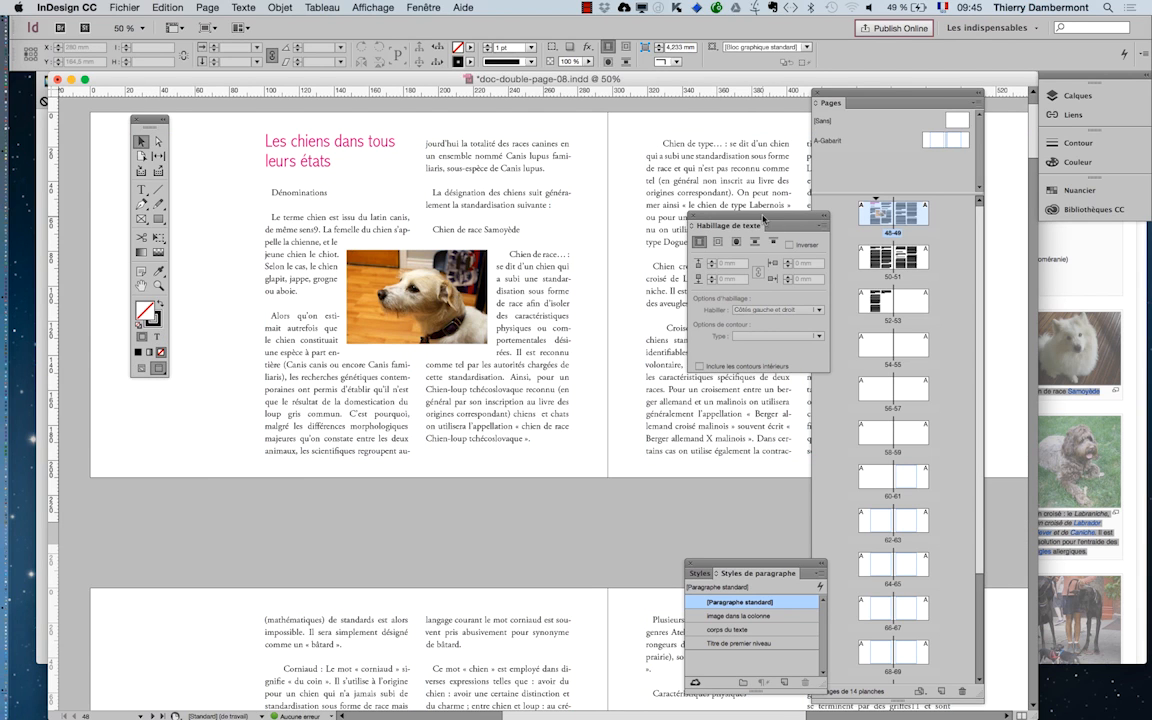
drag(764, 218, 322, 503)
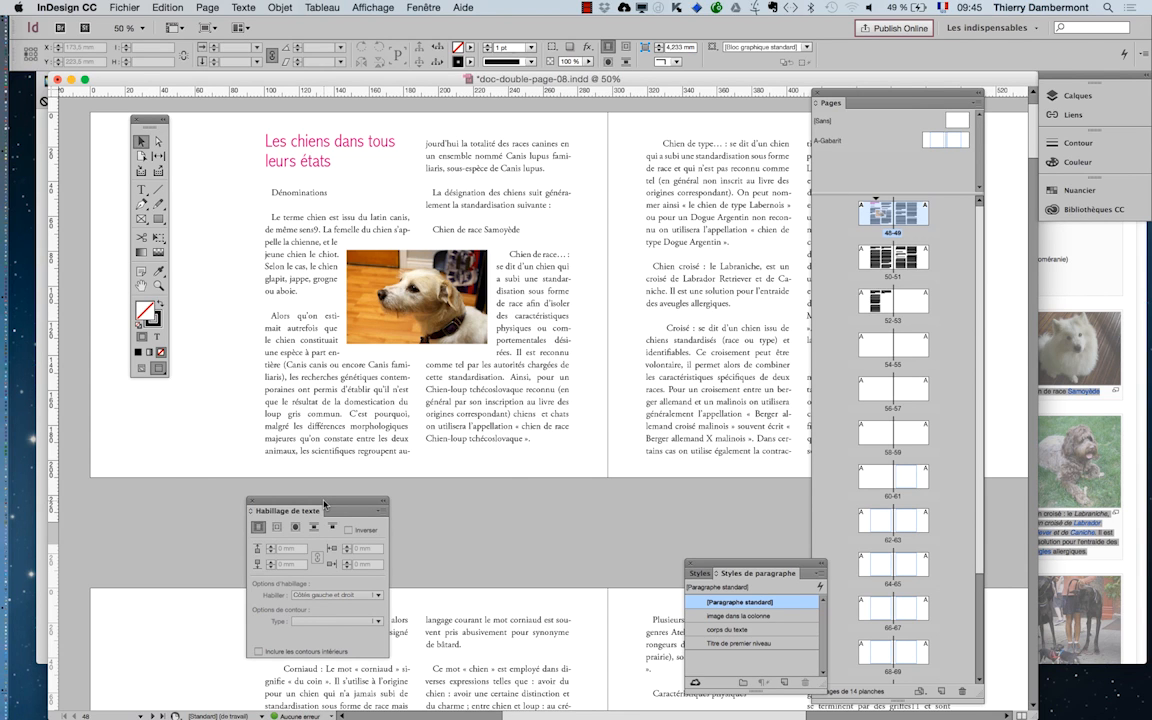
Select the dog photo and move it through the article to the outer edge of the second text column, at about X 218 mm.
click(367, 297)
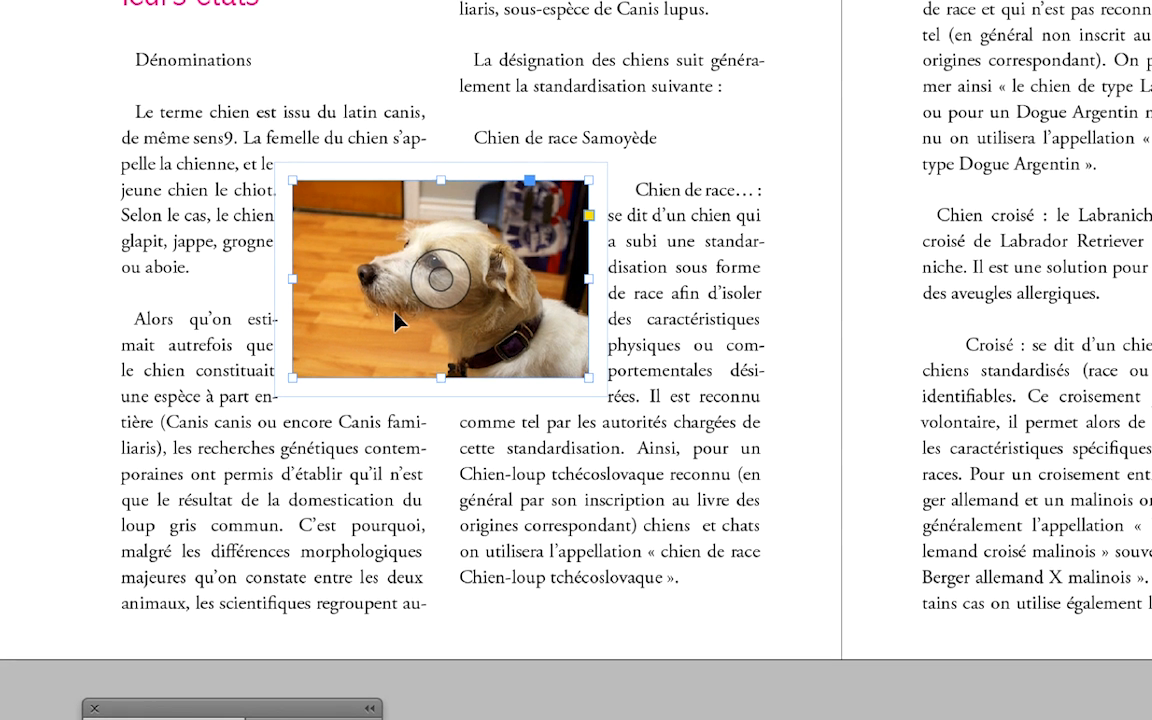
drag(396, 312, 394, 312)
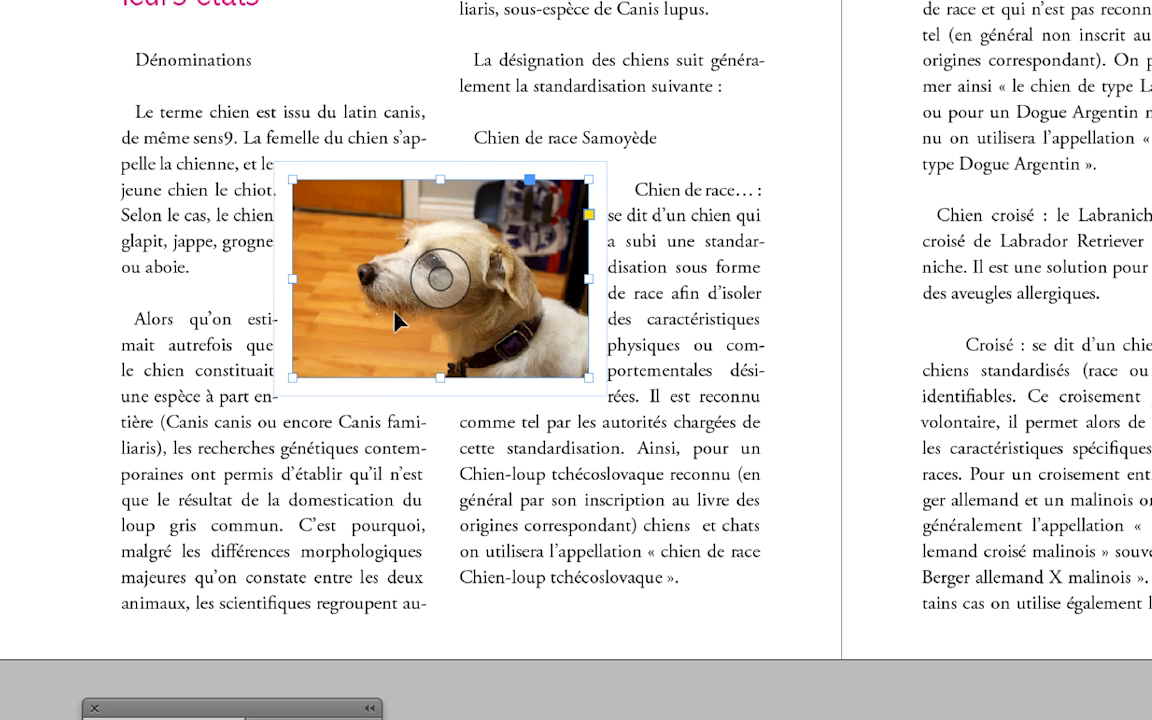
drag(394, 310, 487, 370)
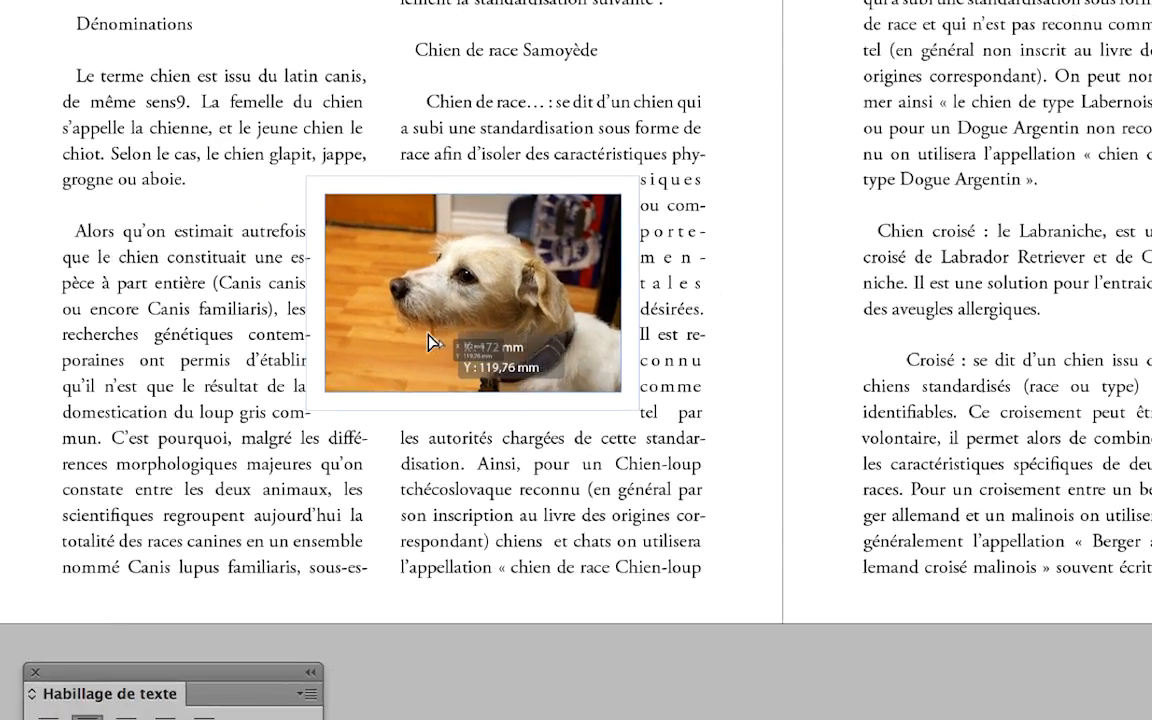
drag(429, 341, 498, 338)
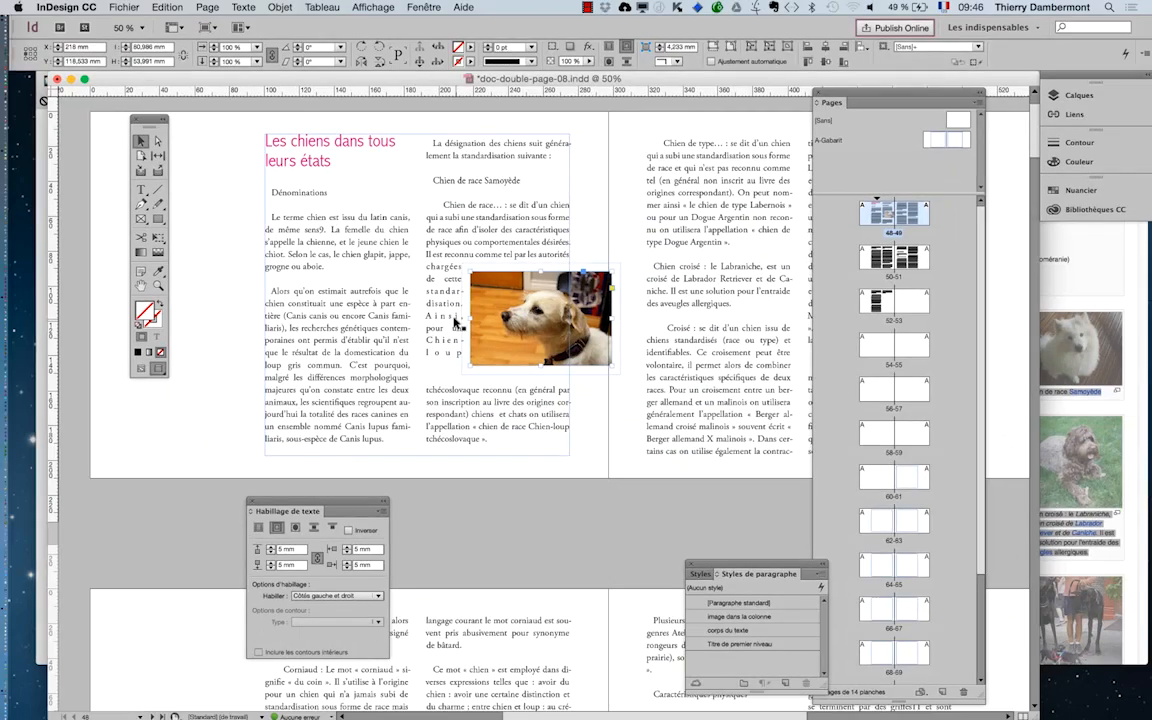
Move the dog photo so it straddles the first page's outer margin and first text column, at about X 40 mm and Y 131.4 mm.
scroll(601, 715, left, 5)
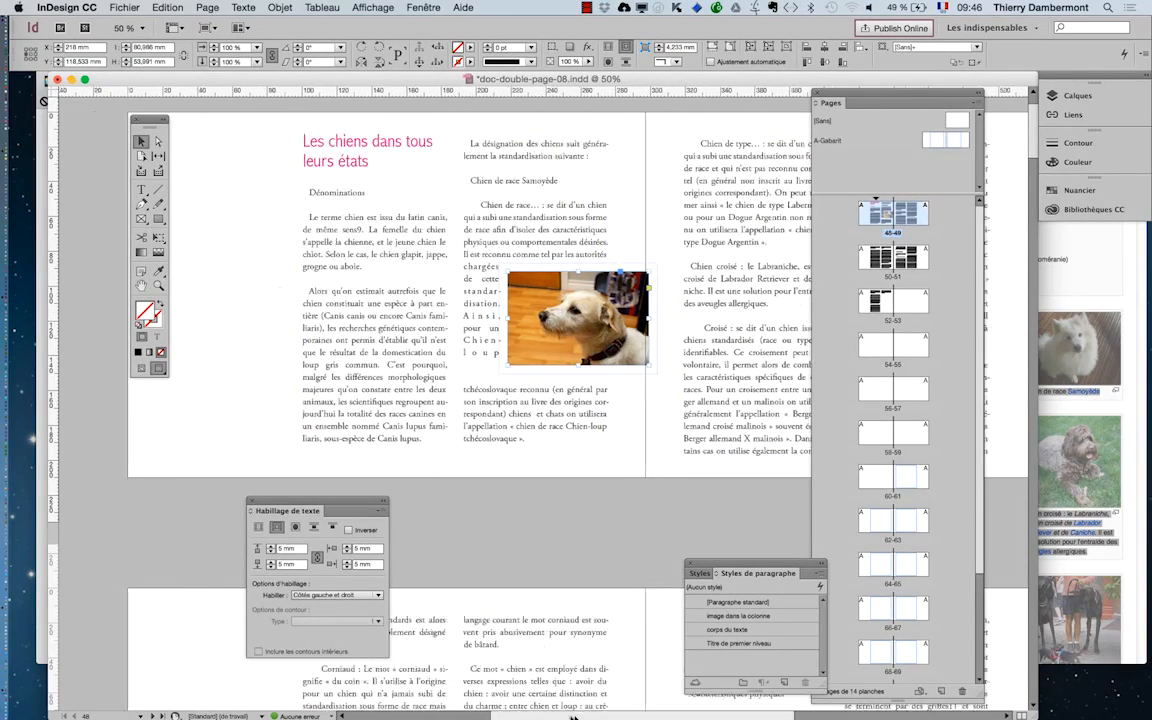
drag(411, 350, 326, 400)
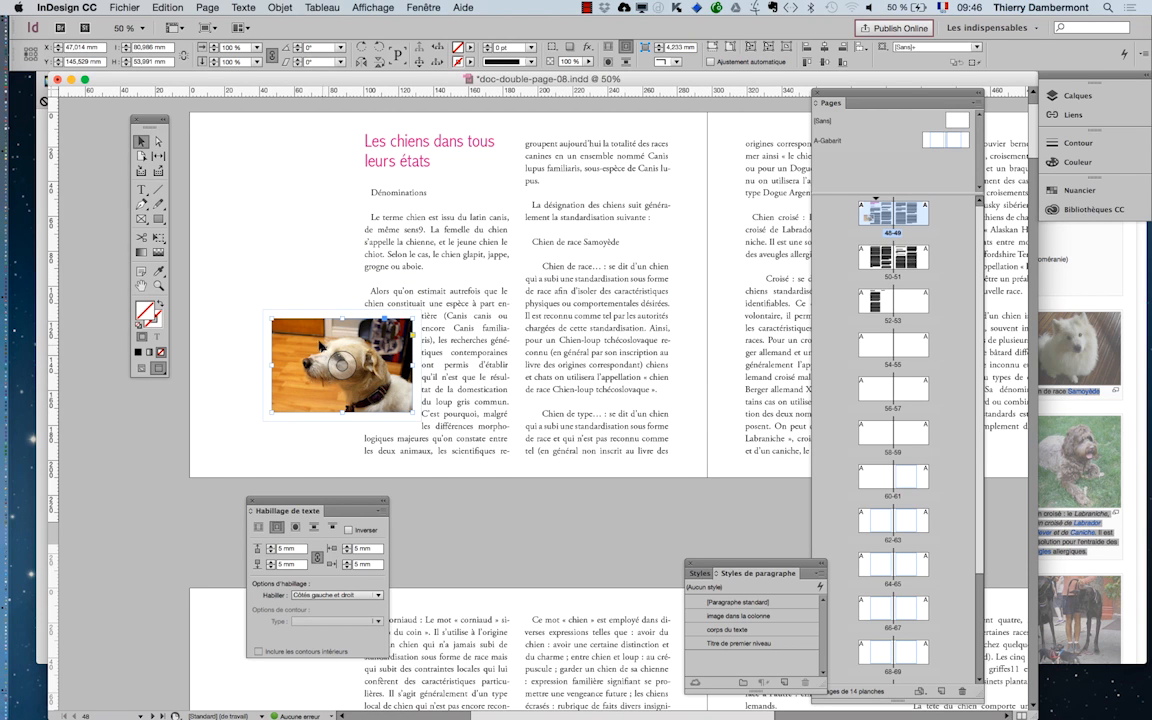
drag(316, 340, 305, 315)
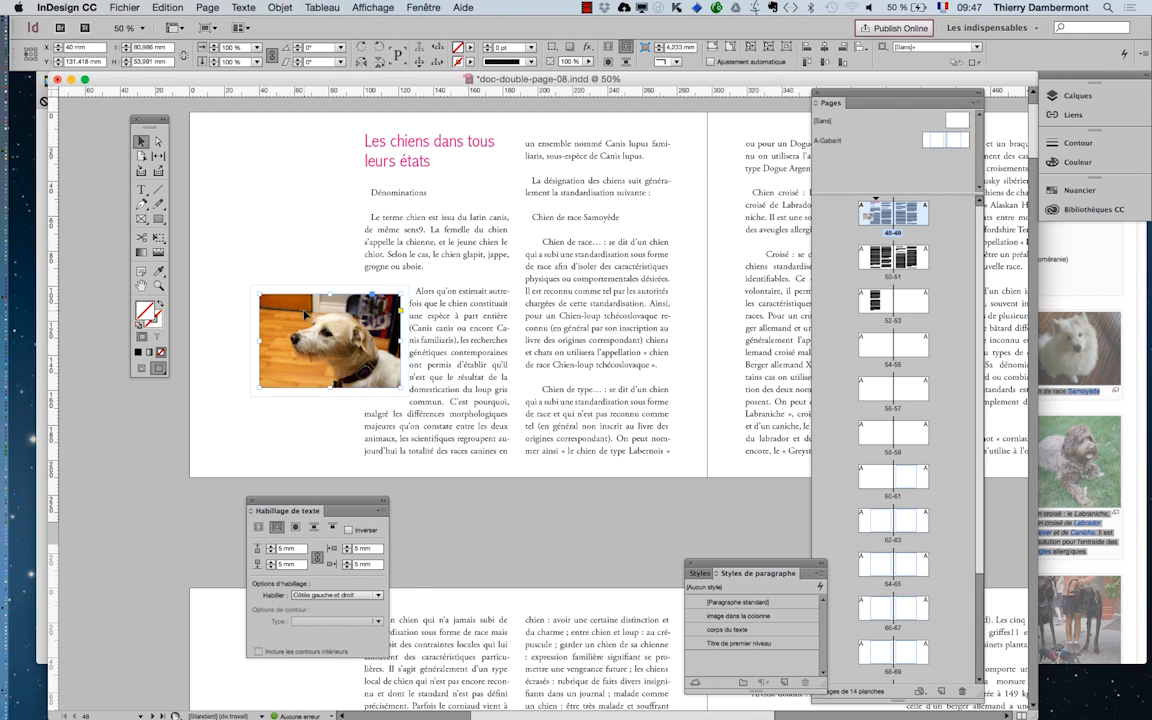
Deselect the dog photo and switch to Adobe Photoshop CC 2015.
click(259, 250)
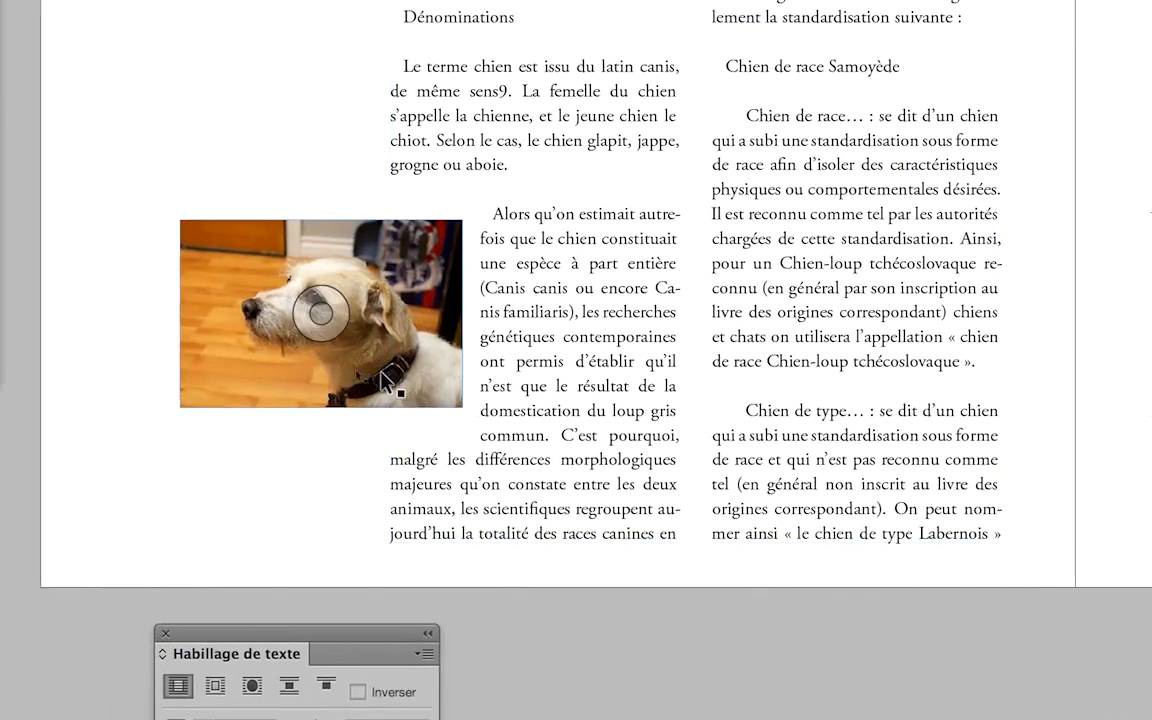
click(384, 375)
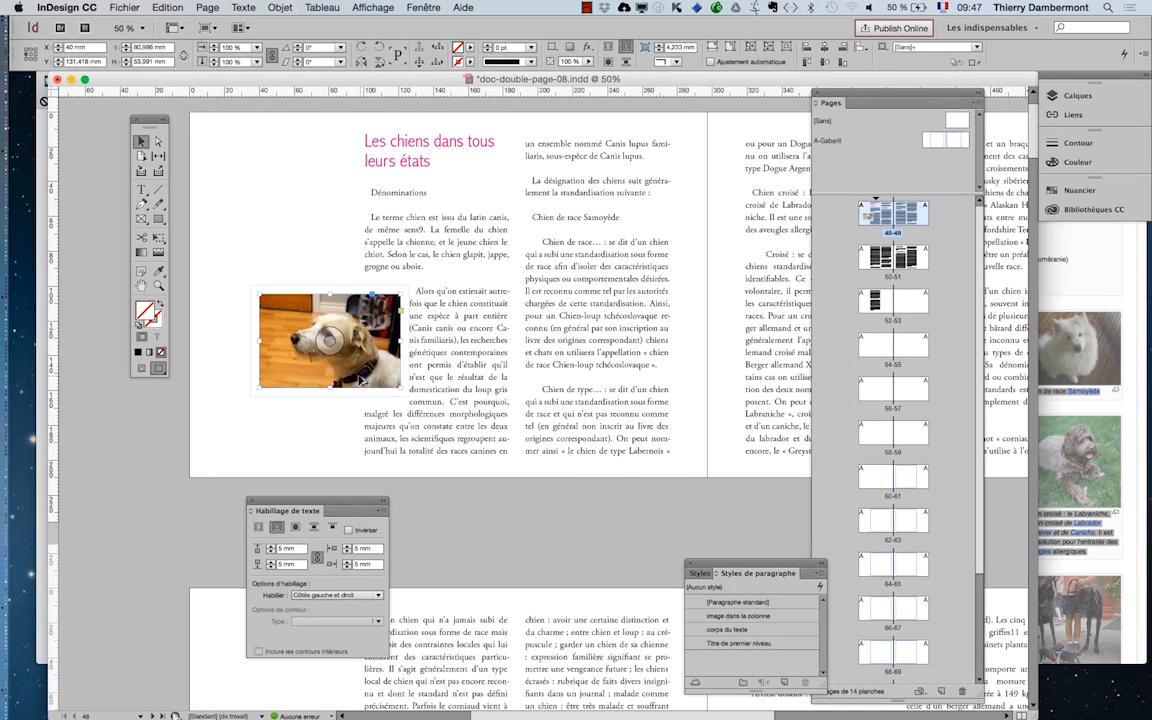
click(251, 251)
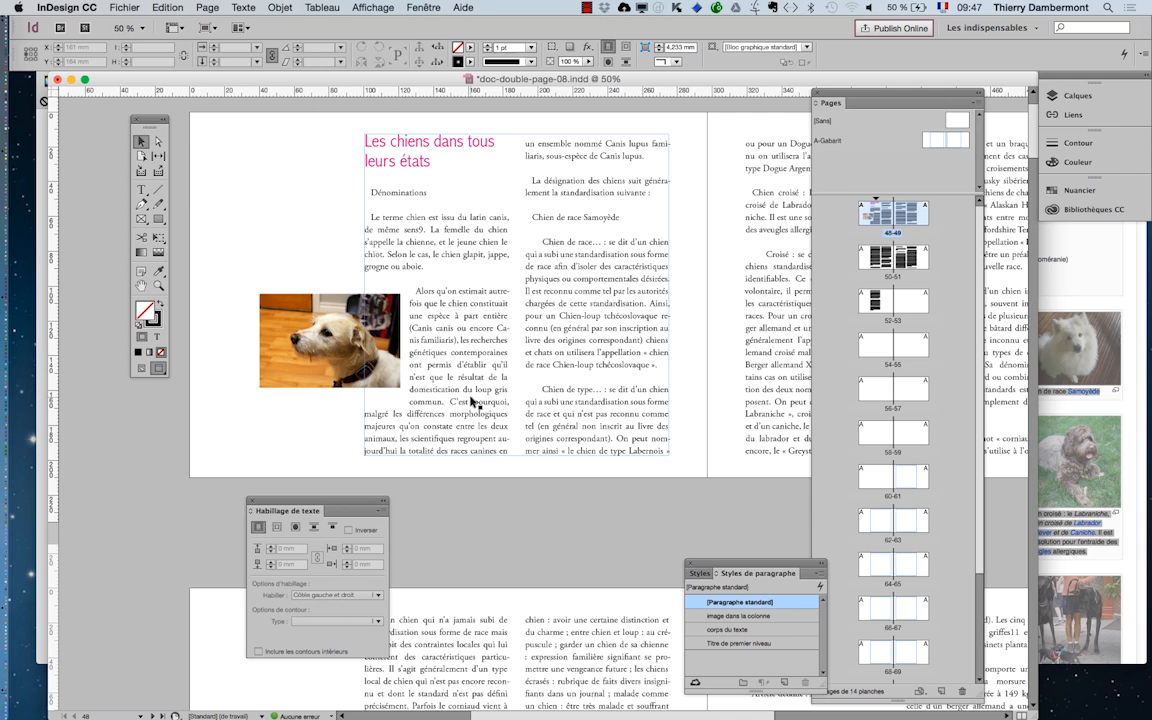
mouse_move(12, 350)
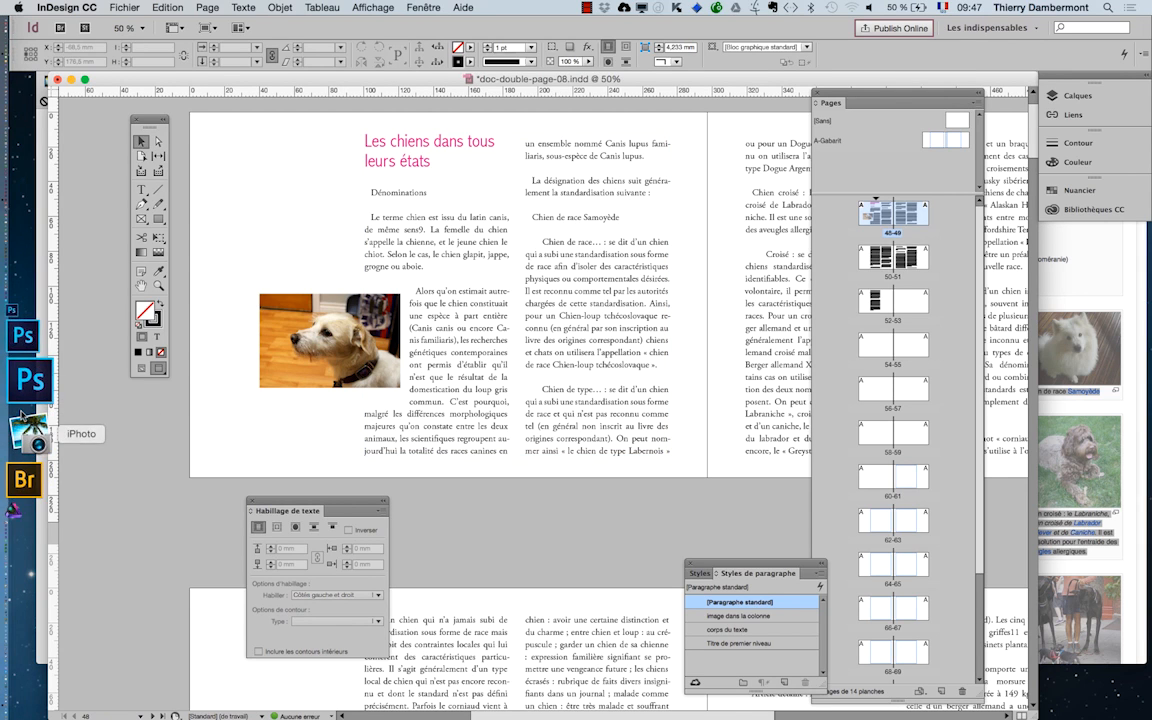
click(22, 413)
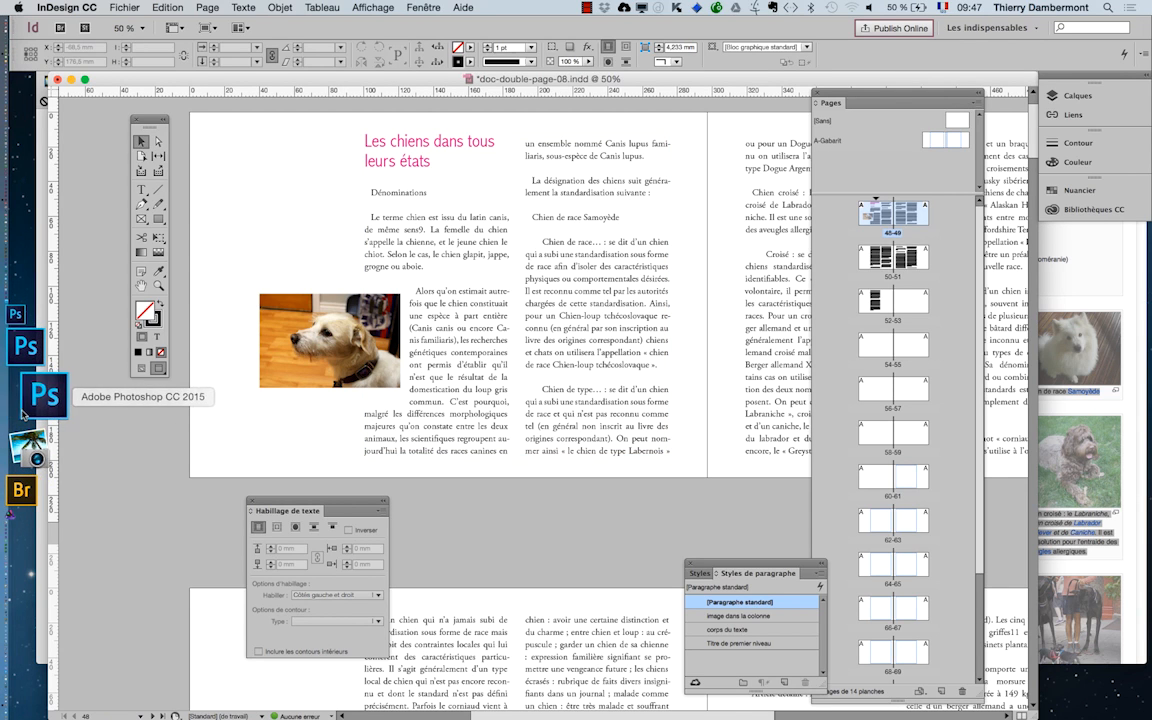